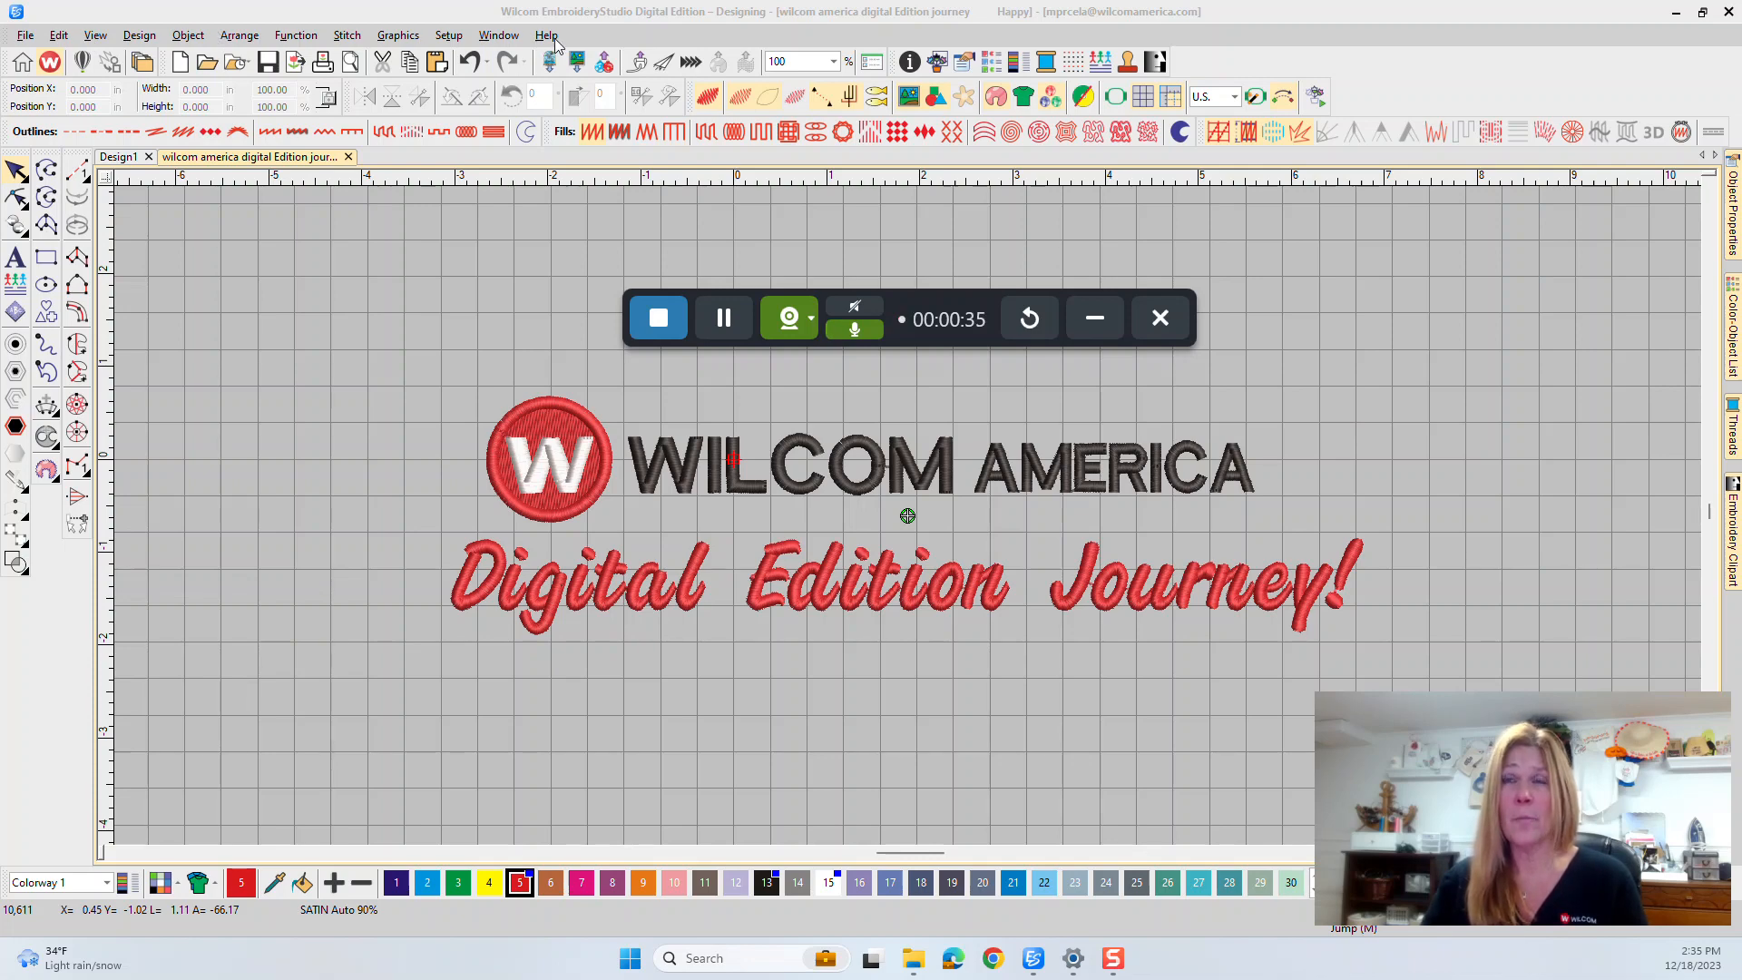
{"action": "left_click", "coordinate": [31, 39]}
{"action": "left_click", "coordinate": [28, 36]}
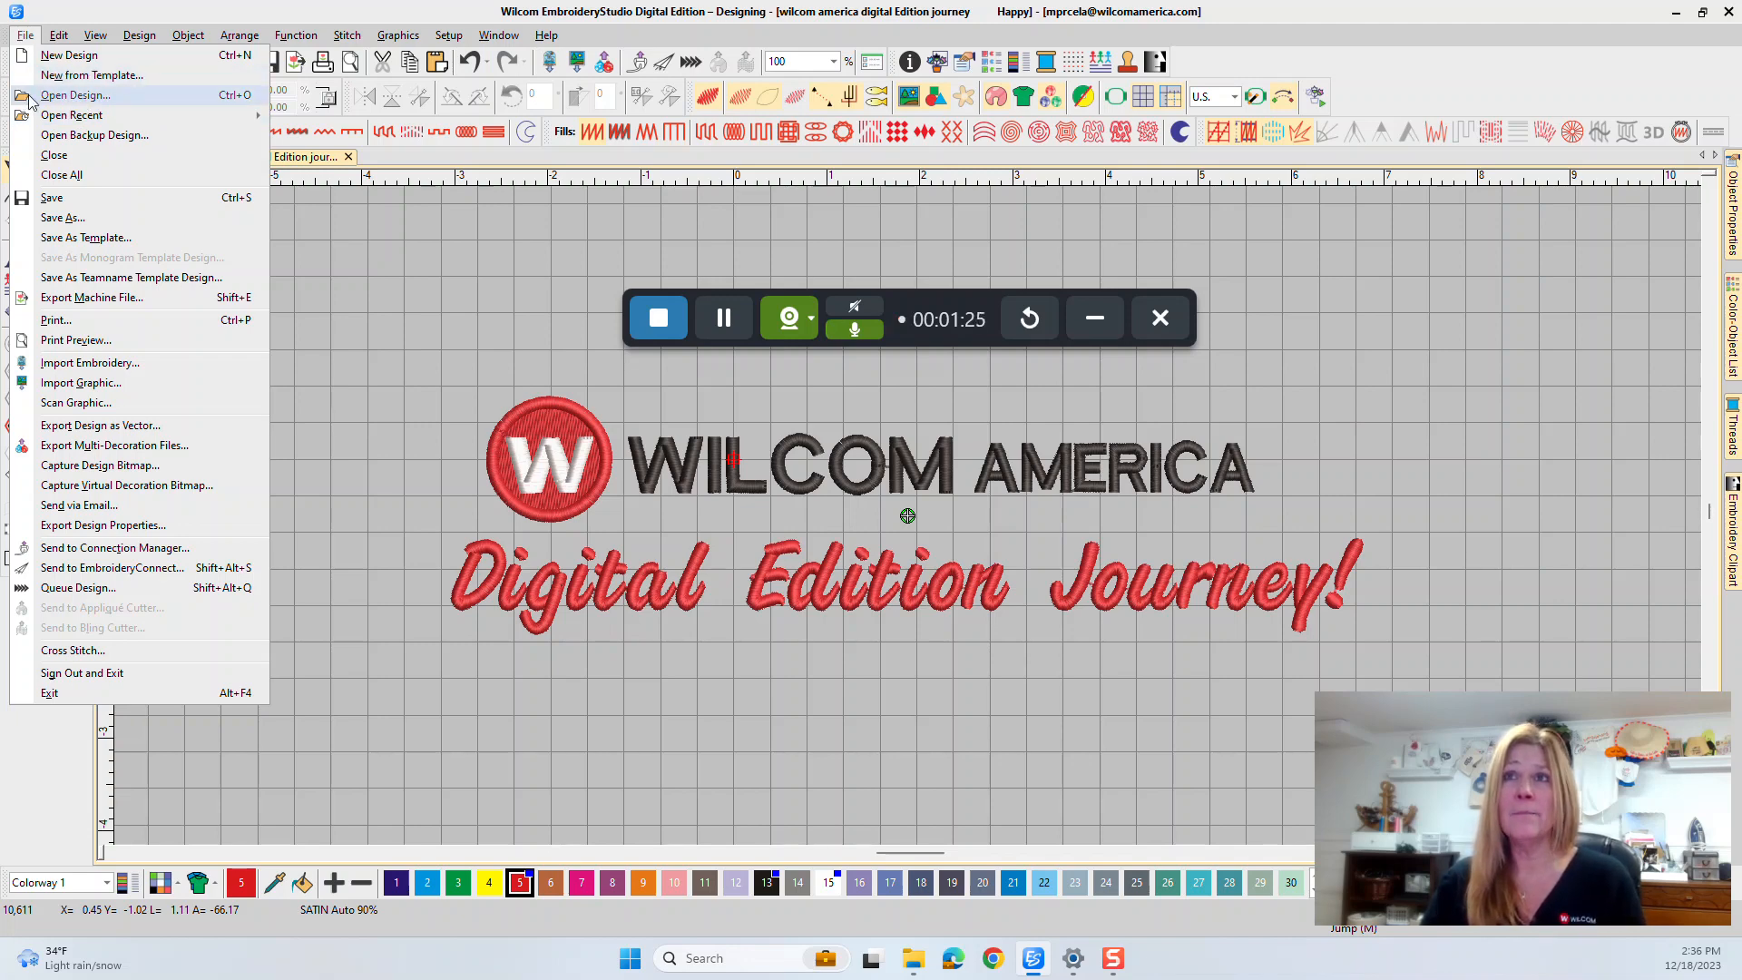
{"action": "left_click", "coordinate": [377, 254]}
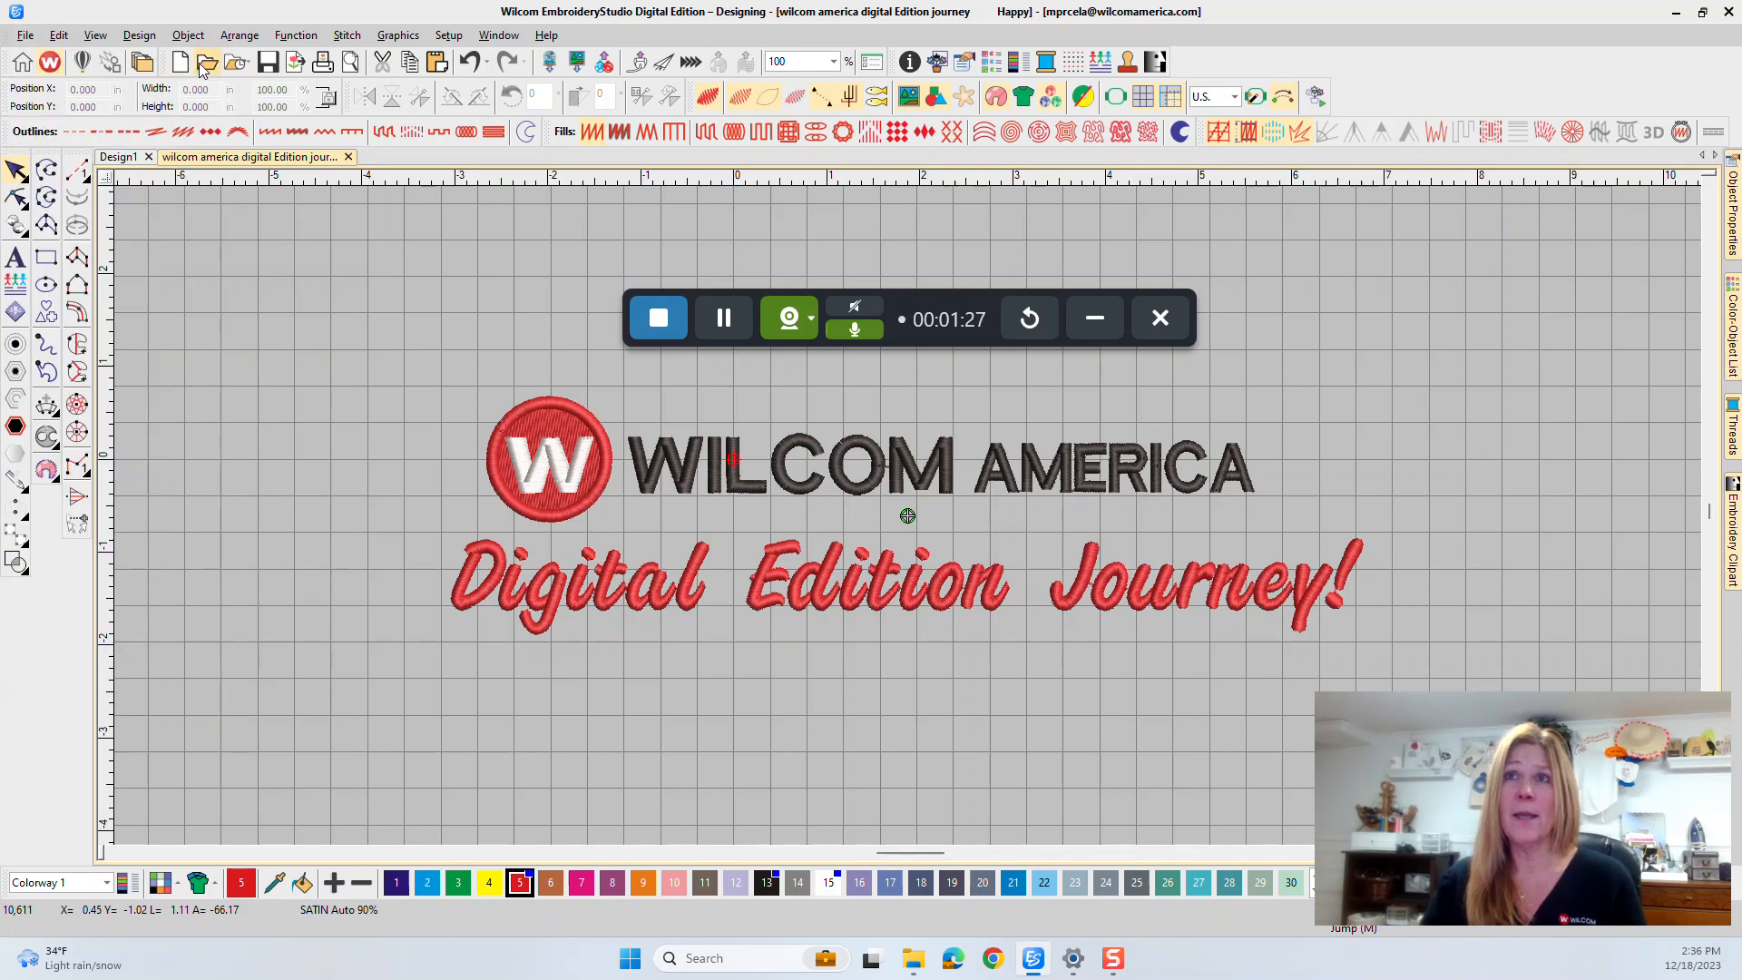
{"action": "left_click", "coordinate": [25, 36]}
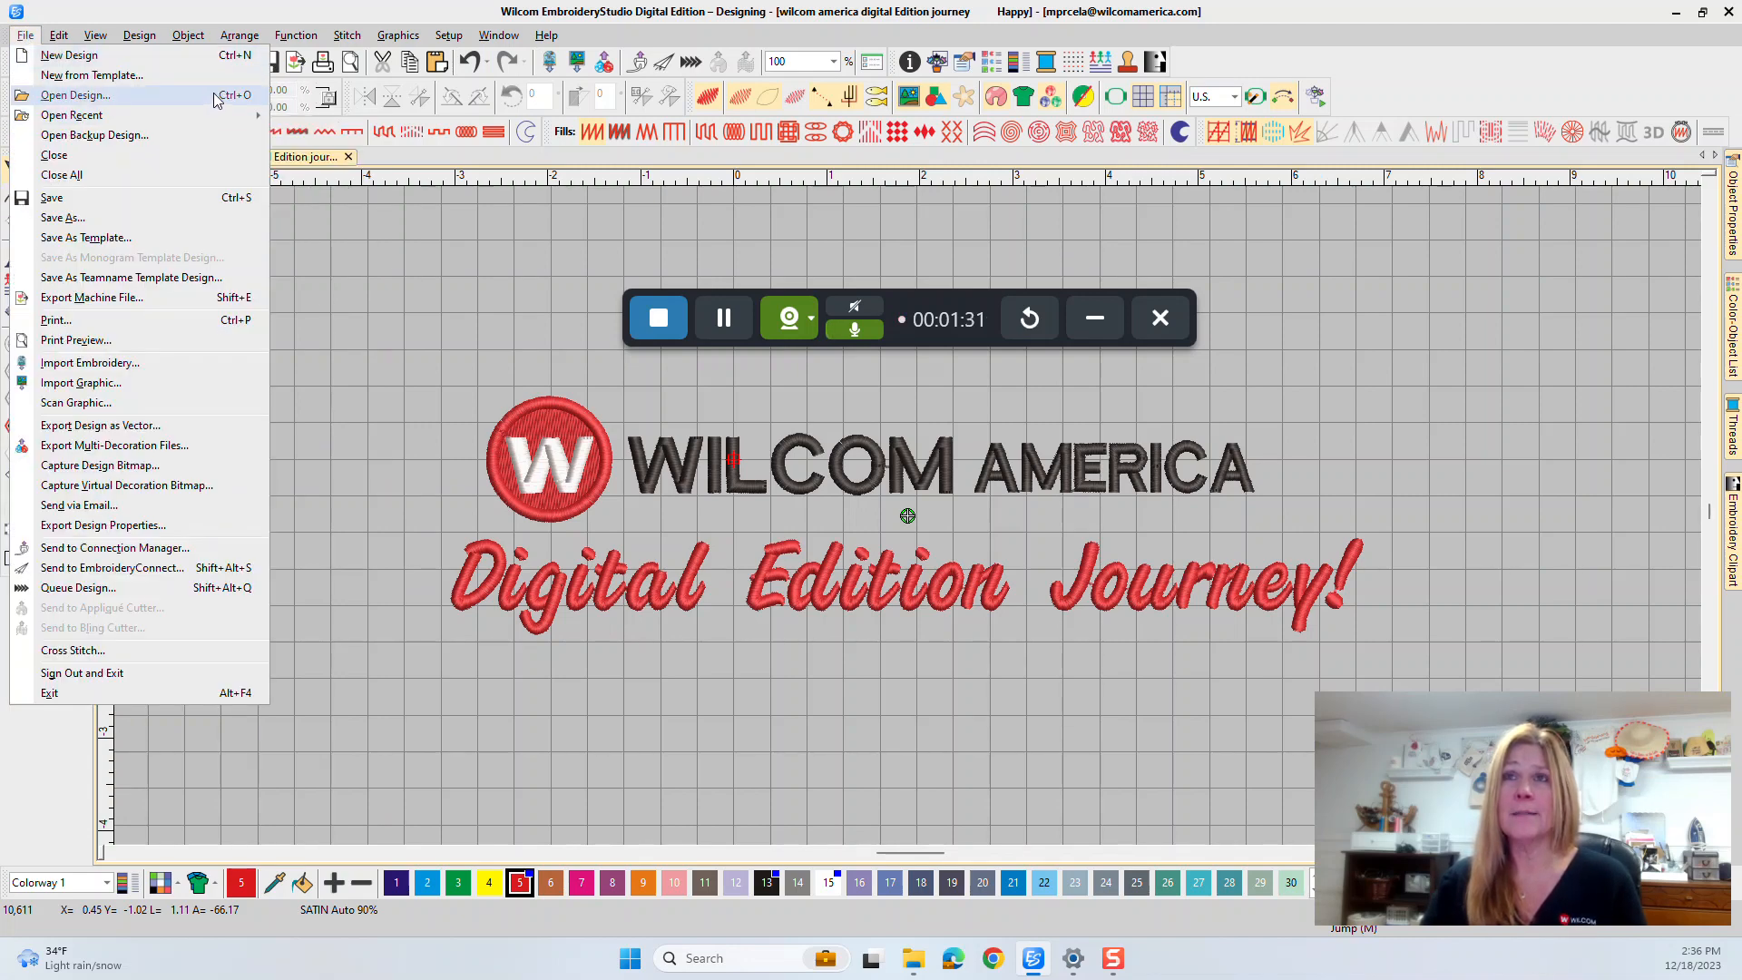
{"action": "left_click", "coordinate": [372, 274]}
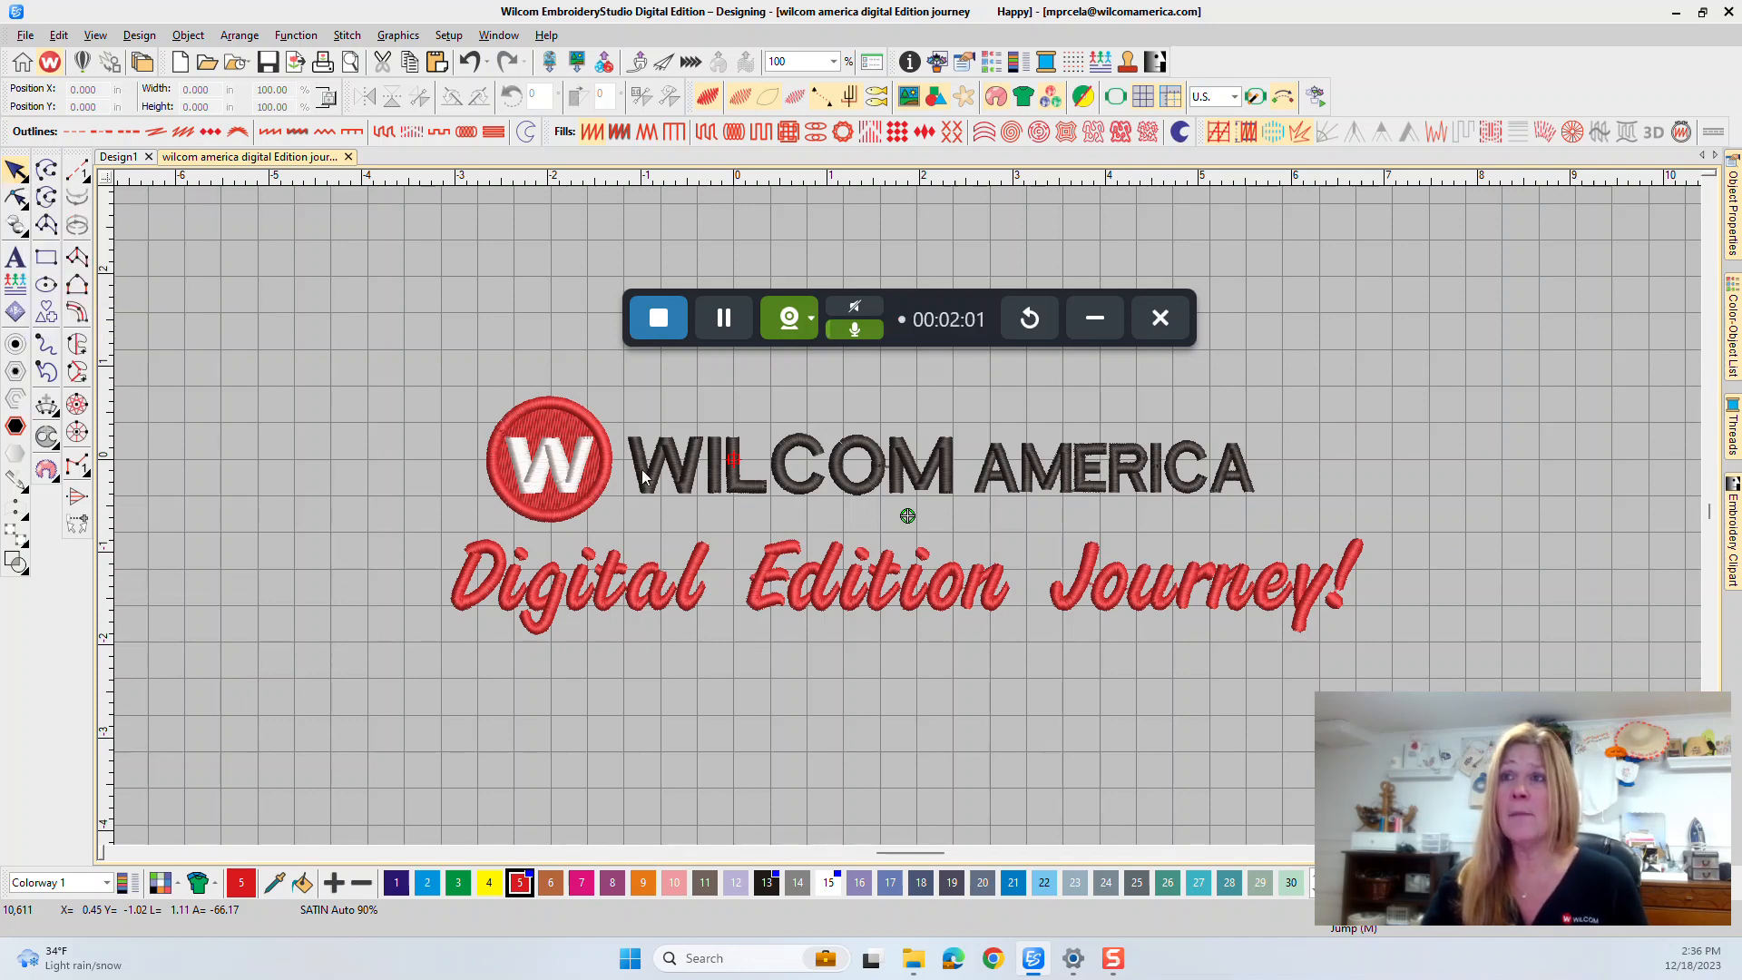
Select the letters L, C and O of WILCOM one at a time to check that they are separate objects
{"action": "left_click", "coordinate": [740, 481]}
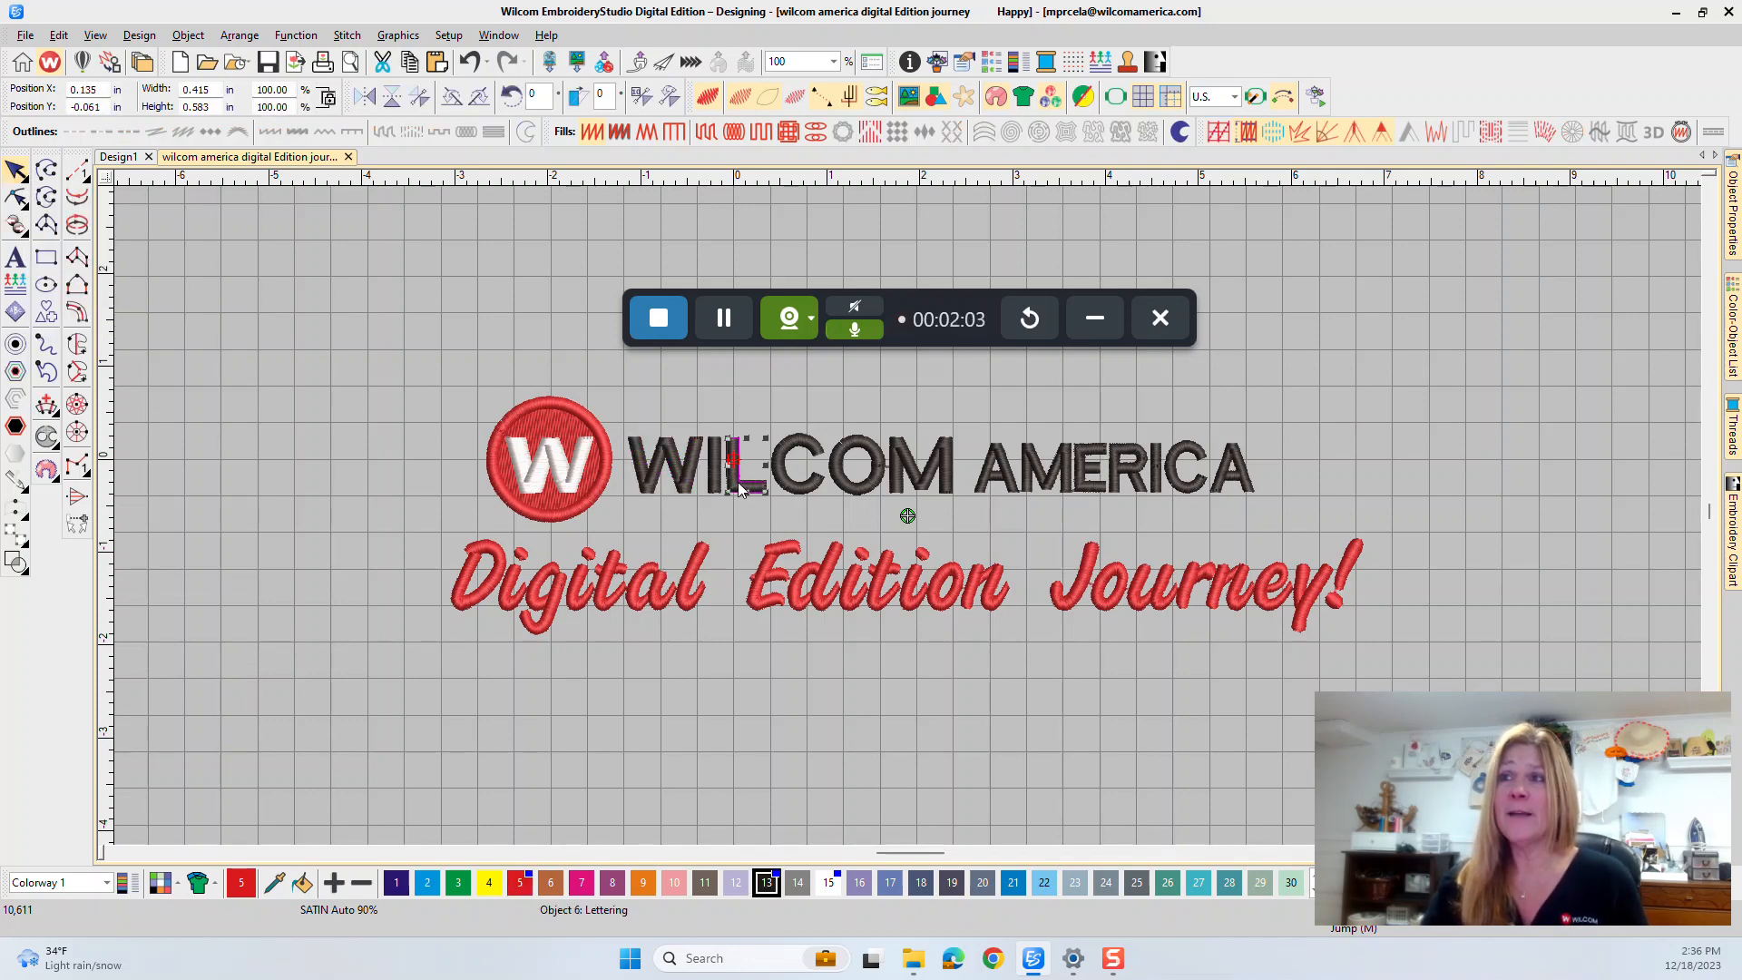
{"action": "left_click", "coordinate": [789, 487]}
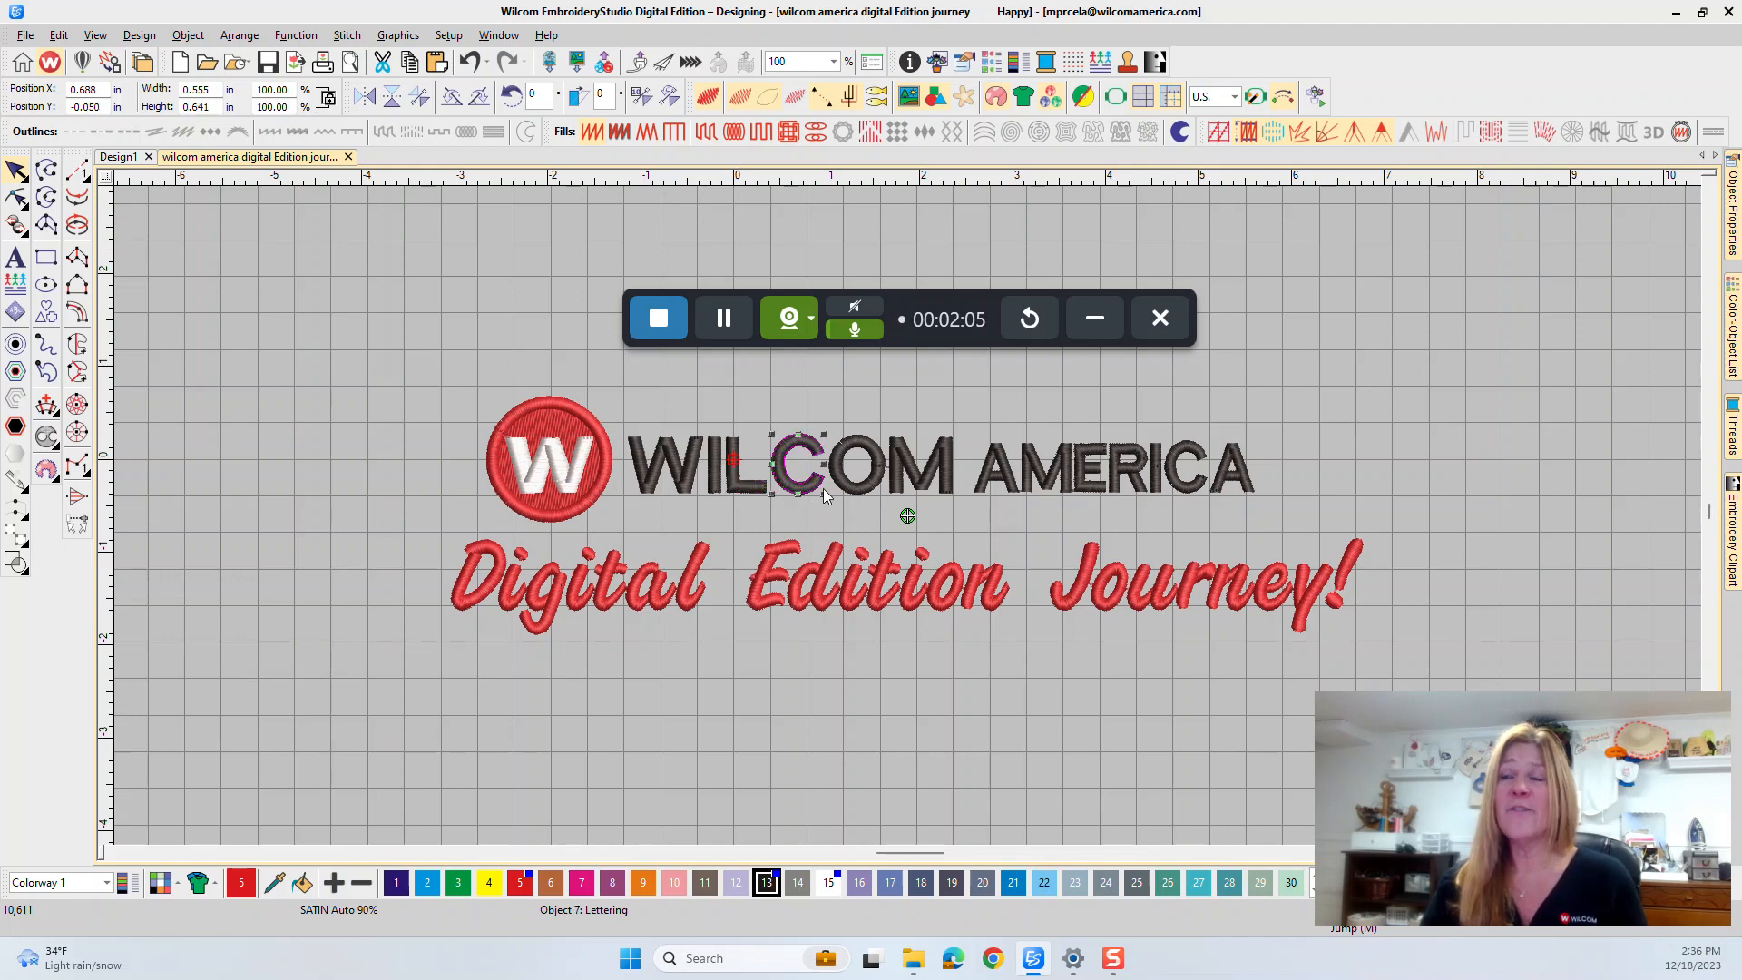
{"action": "left_click", "coordinate": [859, 490]}
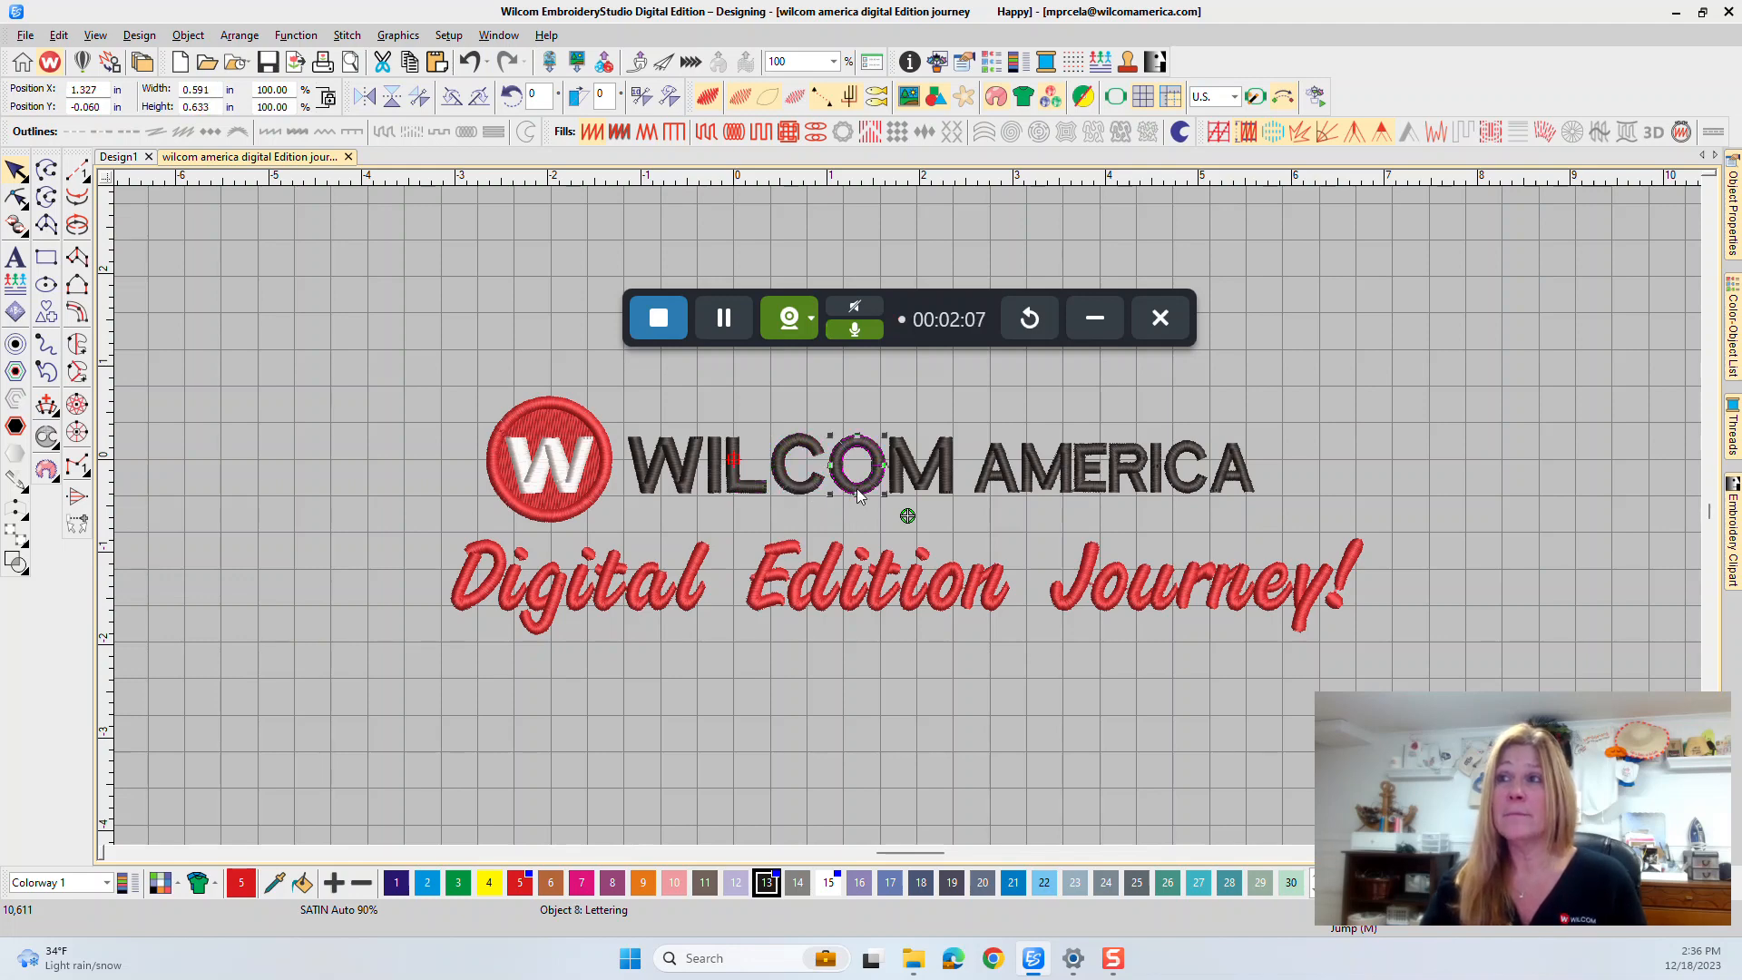
Enlarge the "Digital Edition Journey!" lettering proportionally to about 9.9 in wide, and deselect it
{"action": "left_click", "coordinate": [858, 594]}
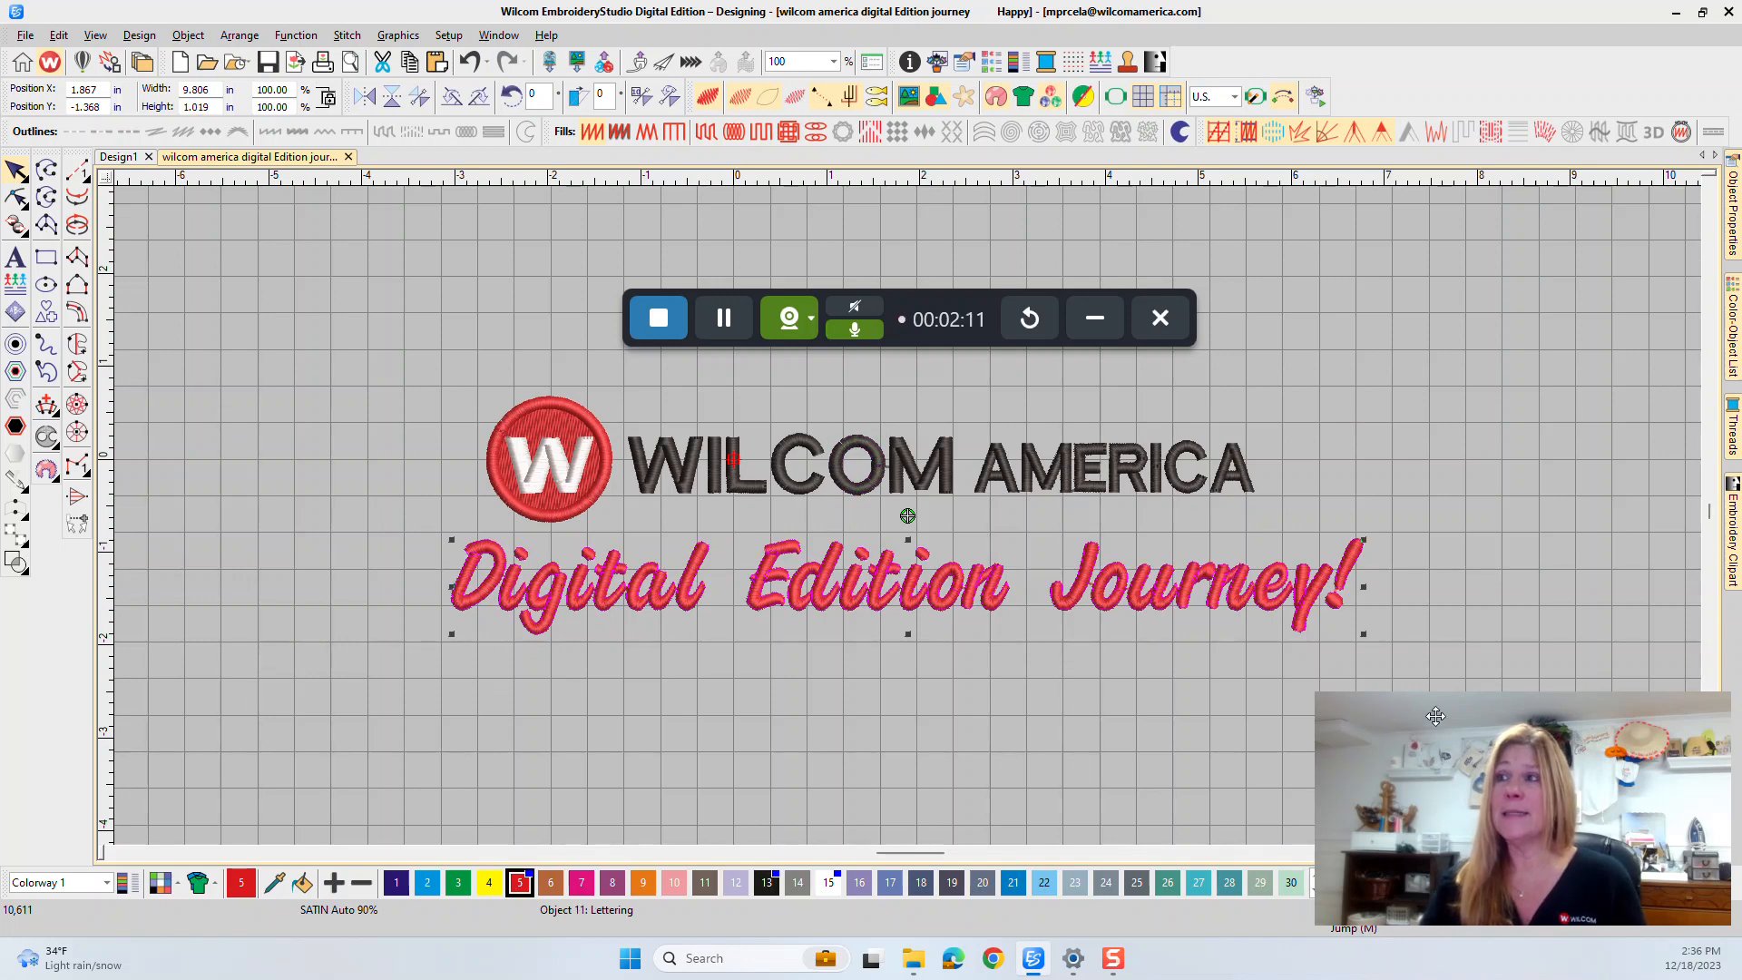
{"action": "mouse_move", "coordinate": [1370, 541]}
{"action": "left_mouse_down"}
{"action": "mouse_move", "coordinate": [1393, 543]}
{"action": "mouse_move", "coordinate": [1393, 505]}
{"action": "mouse_move", "coordinate": [1329, 523]}
{"action": "mouse_move", "coordinate": [1371, 531]}
{"action": "left_mouse_up"}
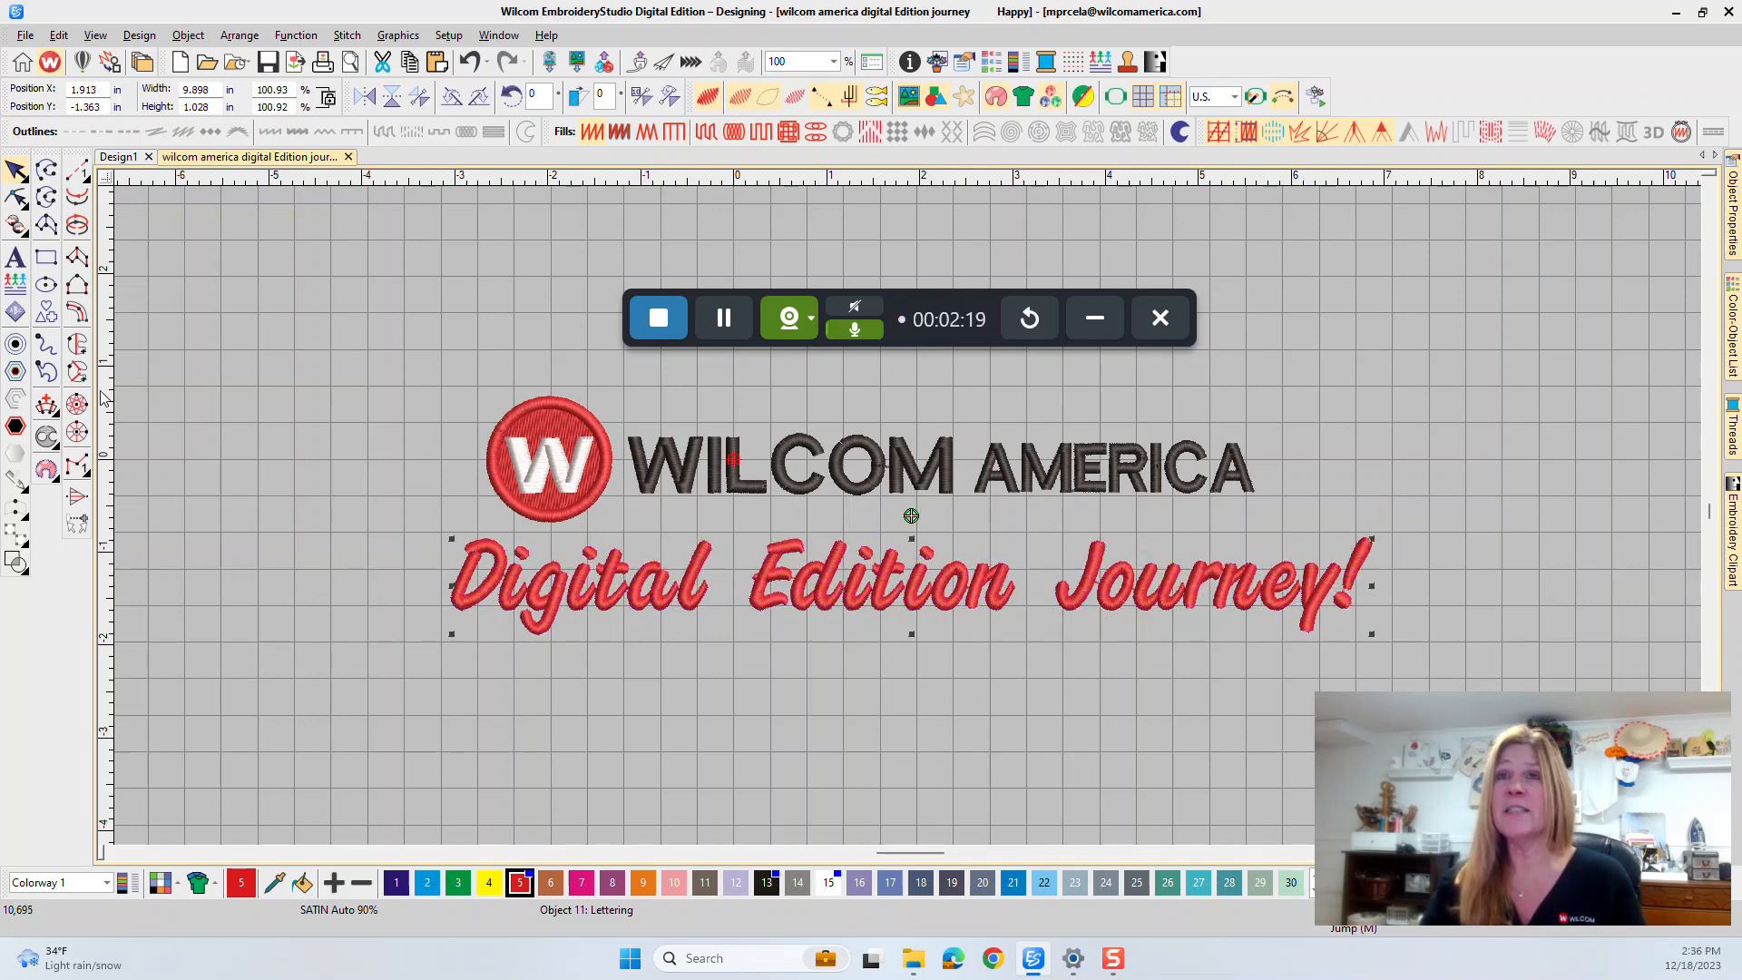
{"action": "left_click", "coordinate": [934, 735]}
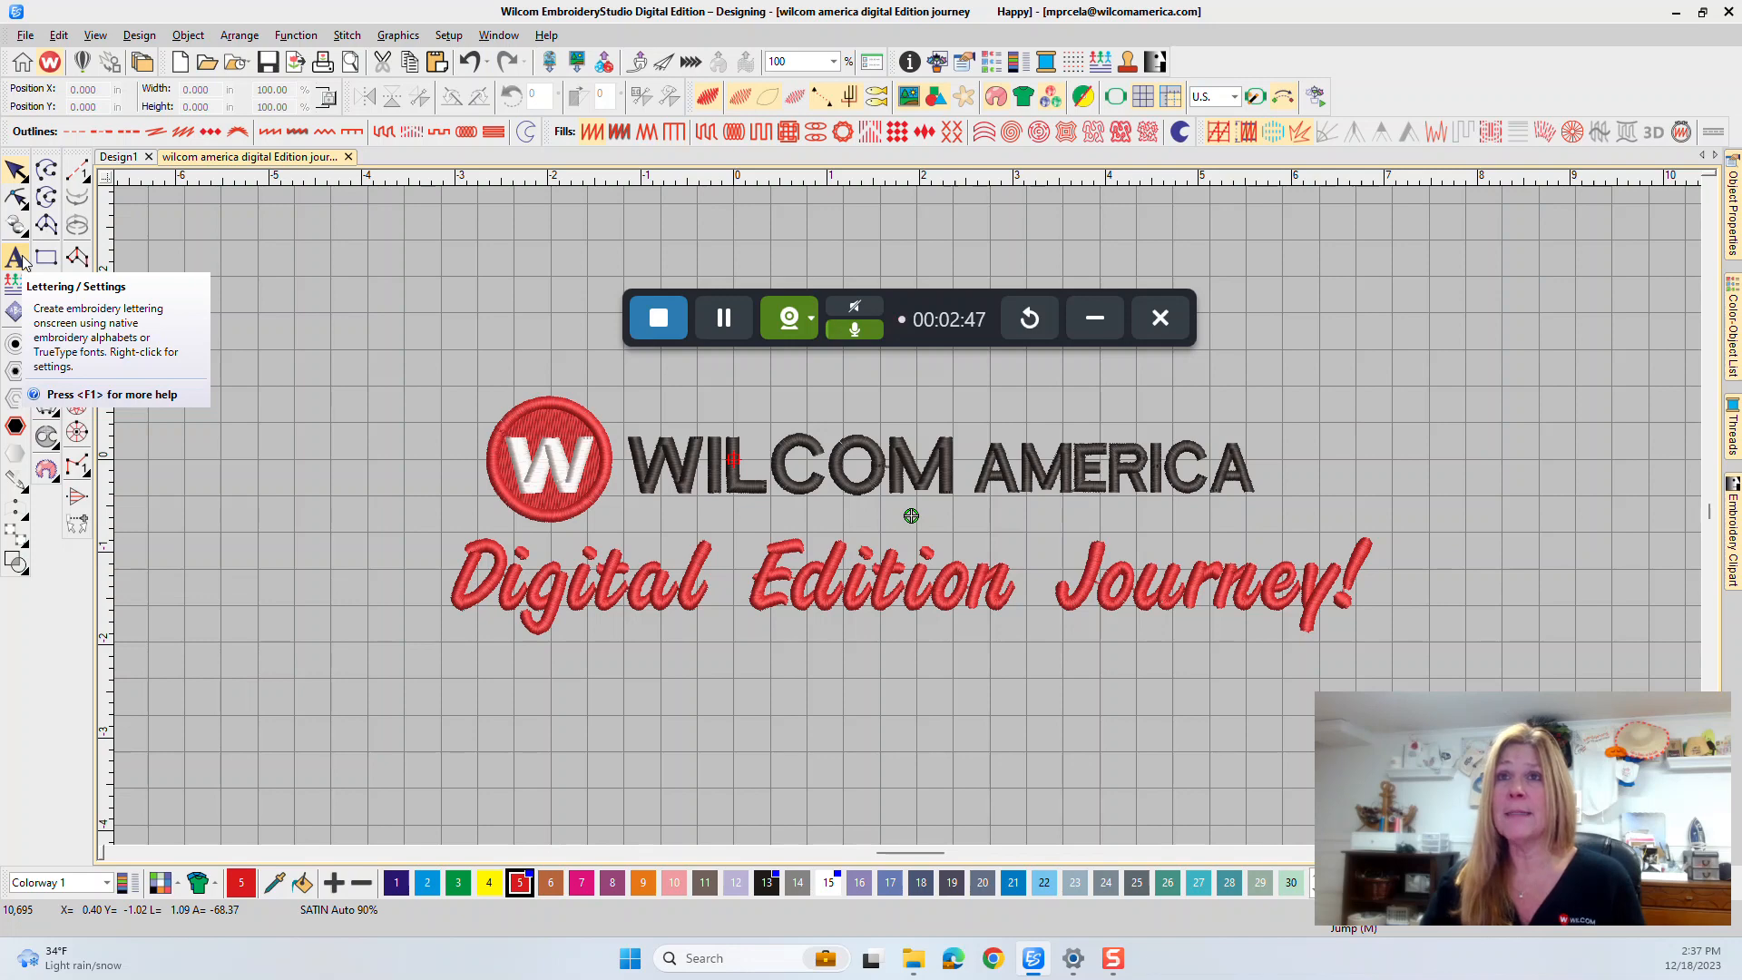
Activate the Lettering tool and rearrange the vertical toolbars so the selection and lettering tools dock nearest the design area
{"action": "left_click", "coordinate": [17, 258]}
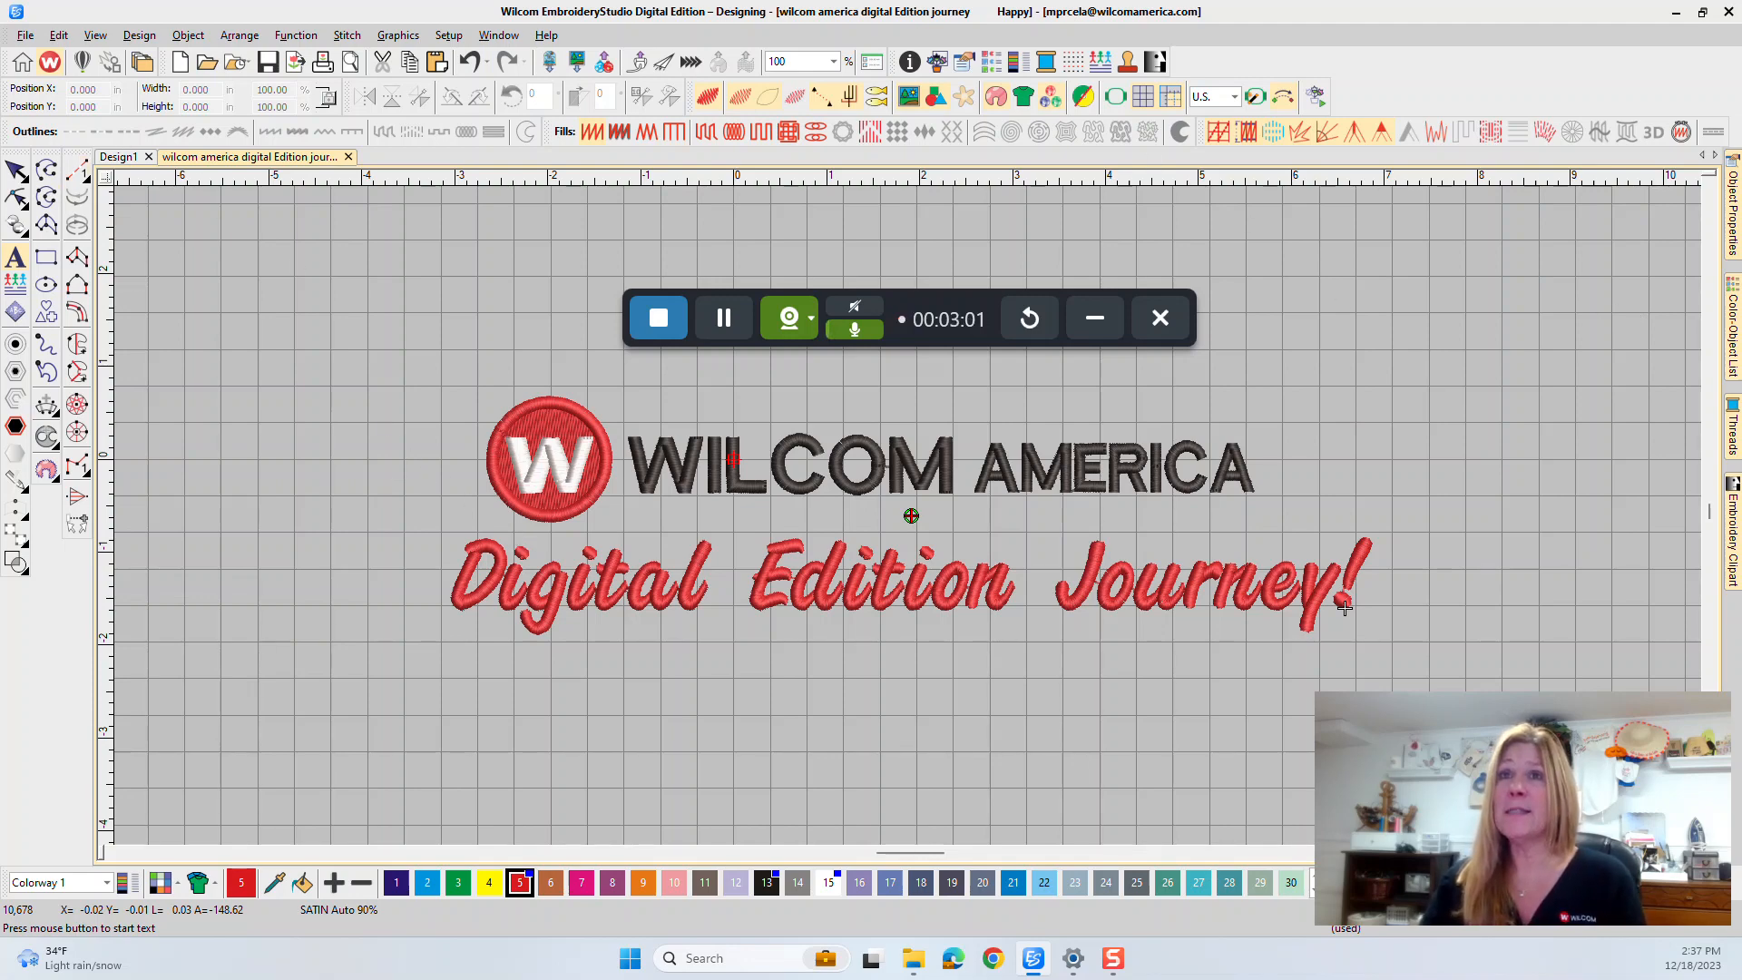
{"action": "left_click_drag", "start_coordinate": [18, 156], "coordinate": [15, 273]}
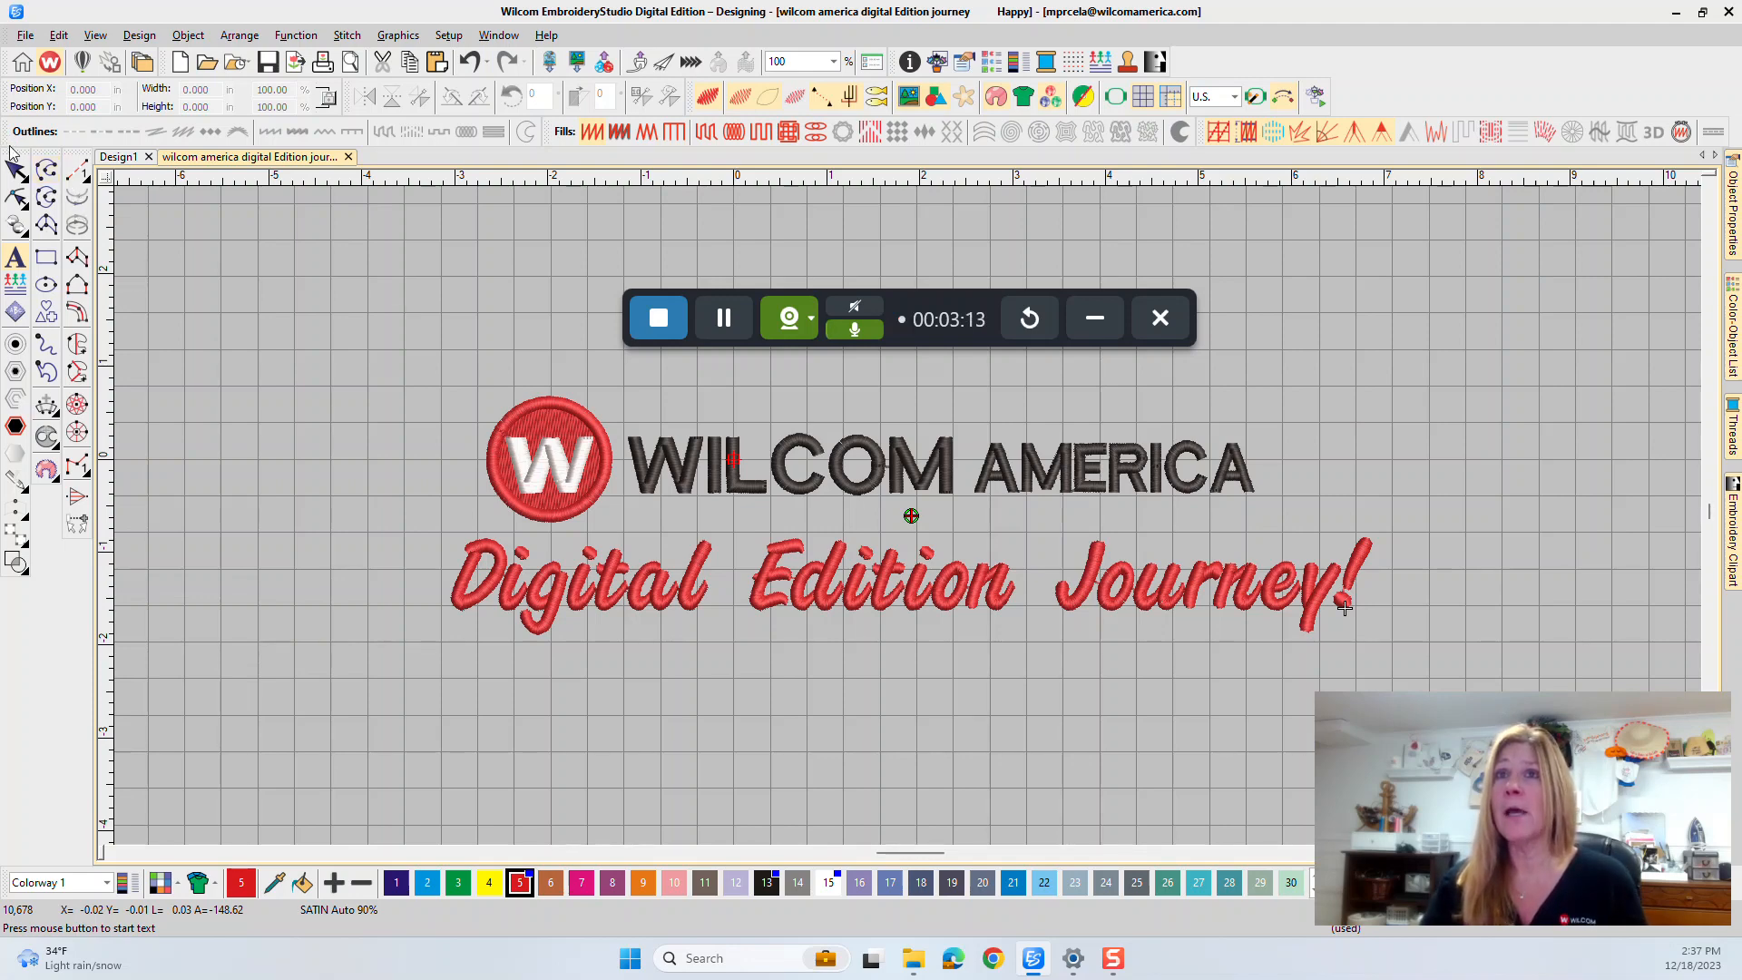
{"action": "left_click_drag", "start_coordinate": [27, 152], "coordinate": [0, 215]}
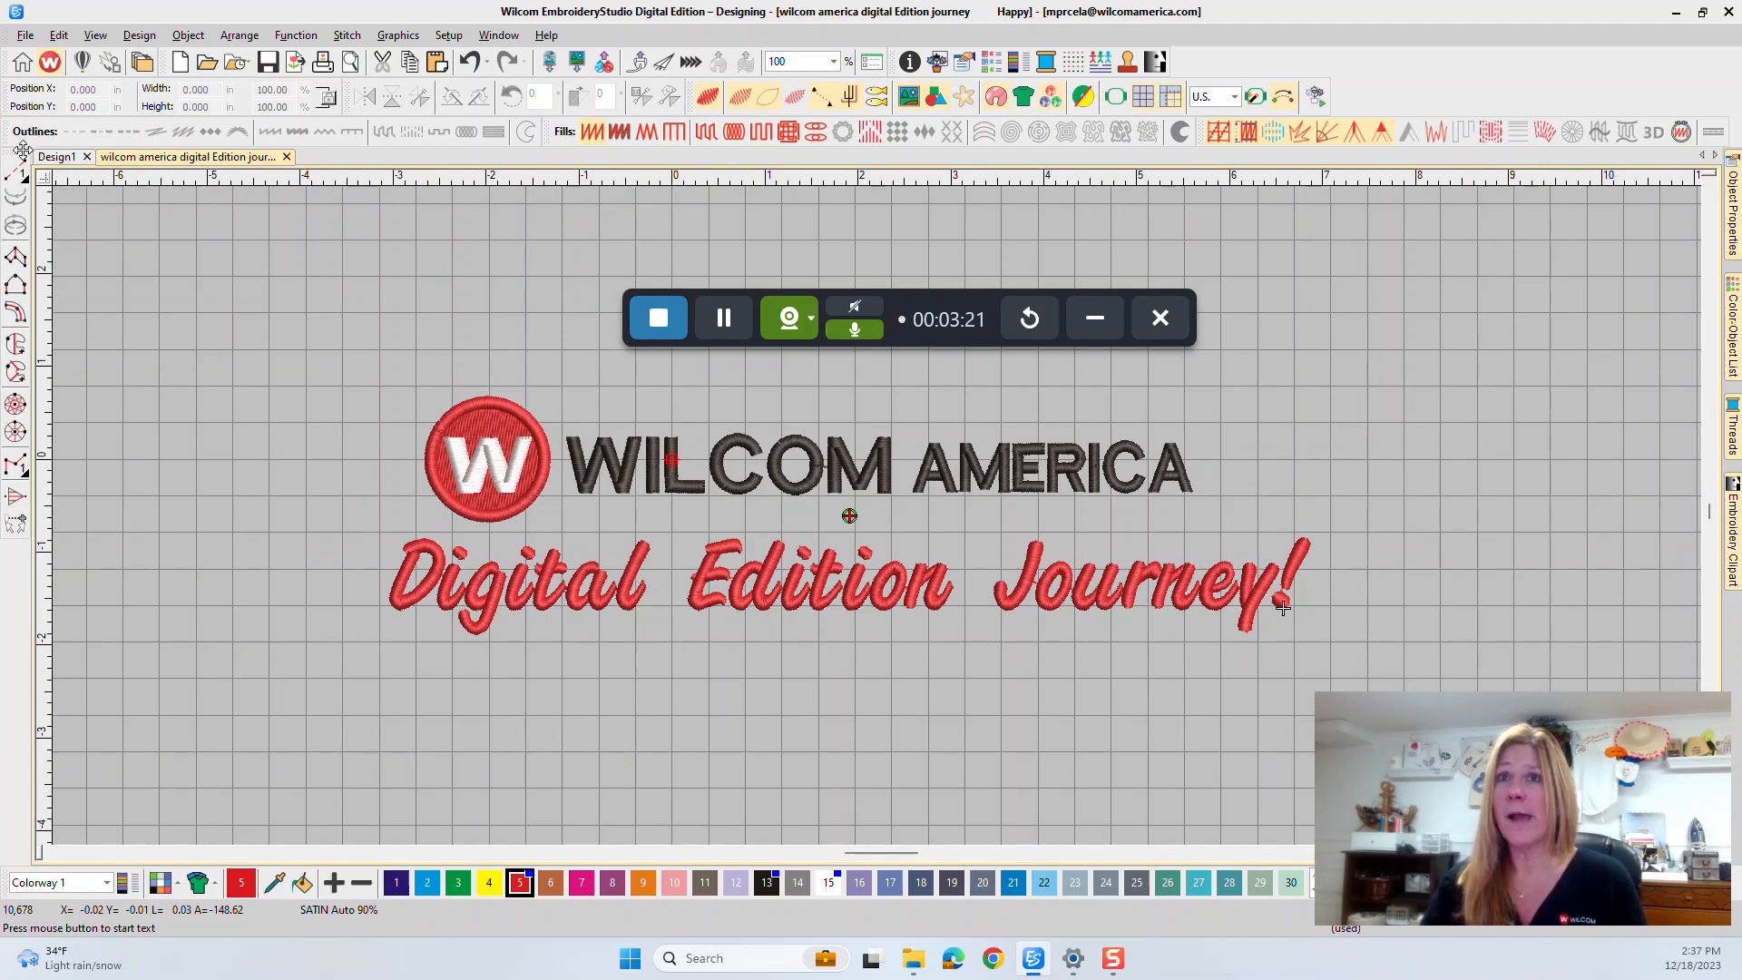
{"action": "left_click_drag", "start_coordinate": [17, 151], "coordinate": [9, 454]}
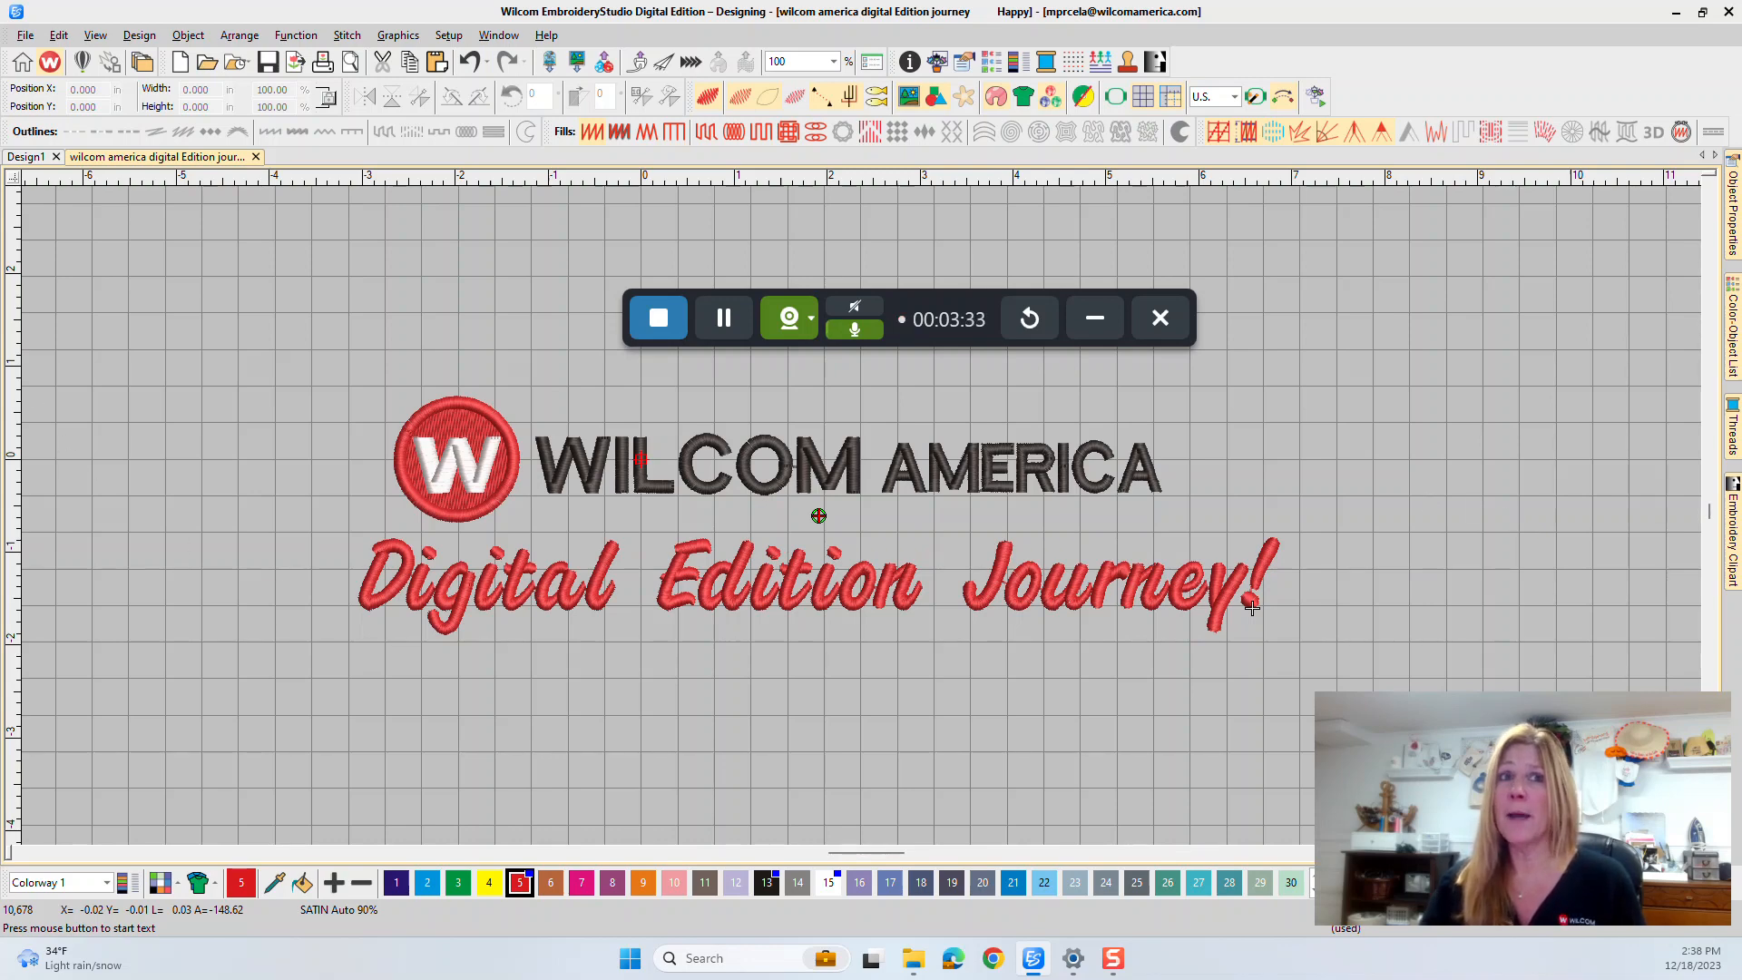
{"action": "left_click_drag", "start_coordinate": [0, 381], "coordinate": [23, 161]}
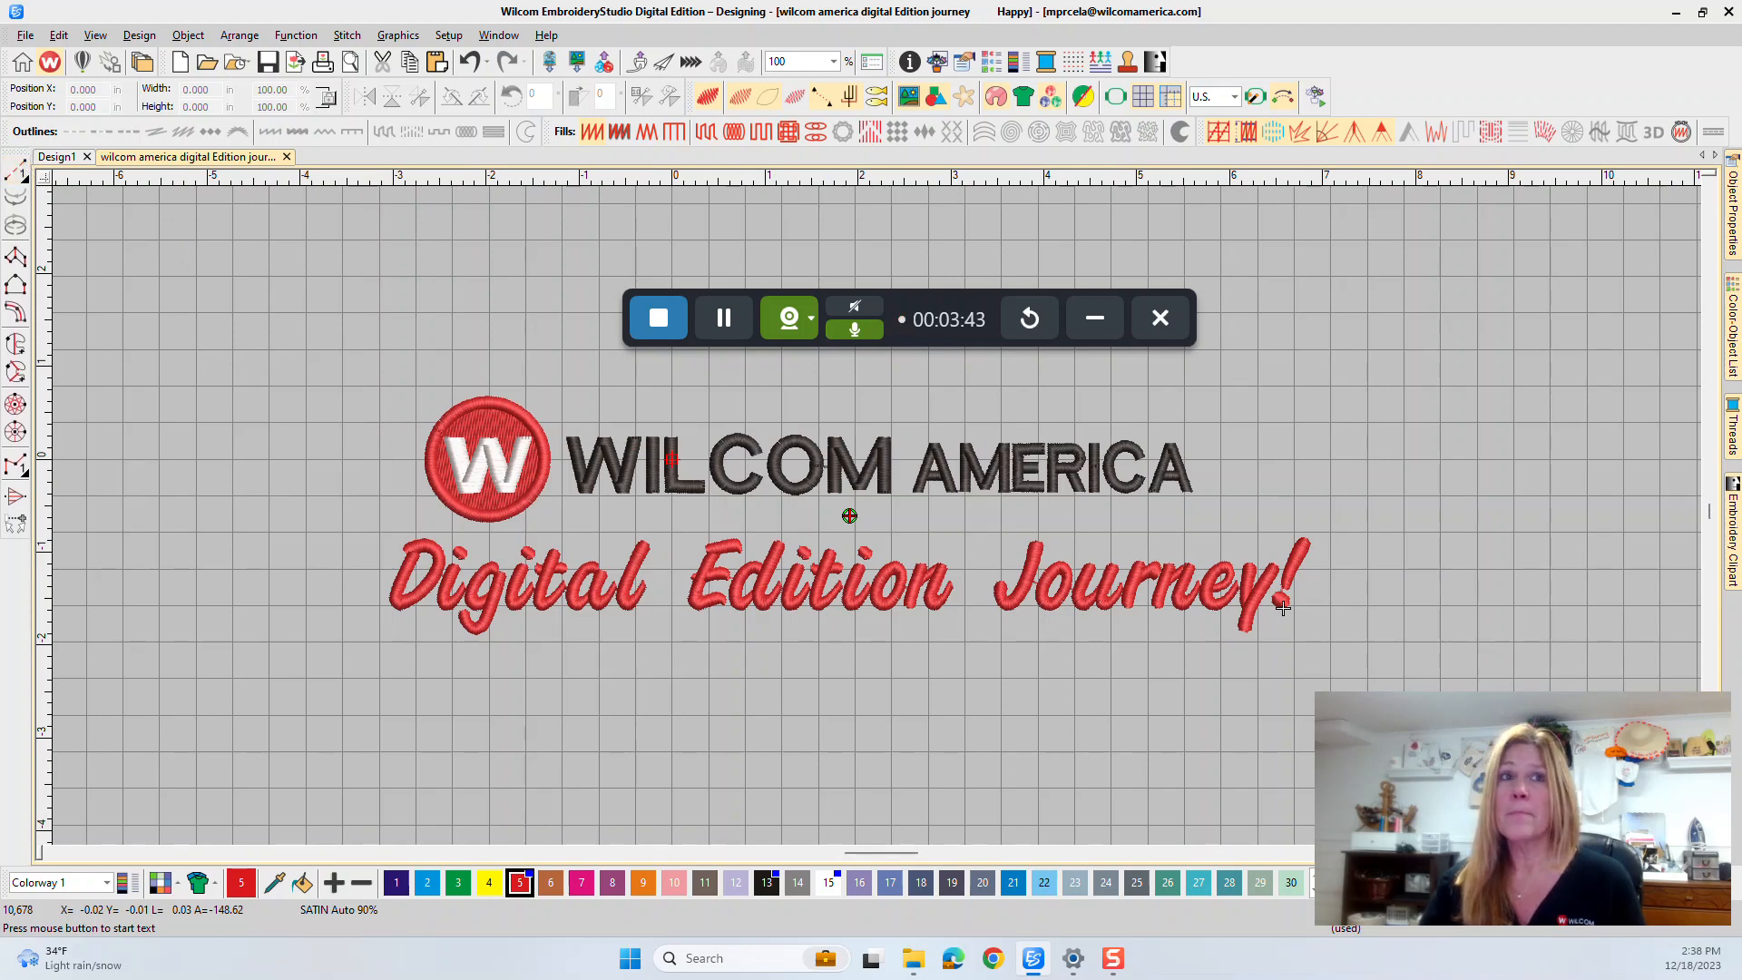
{"action": "left_click_drag", "start_coordinate": [0, 238], "coordinate": [36, 164]}
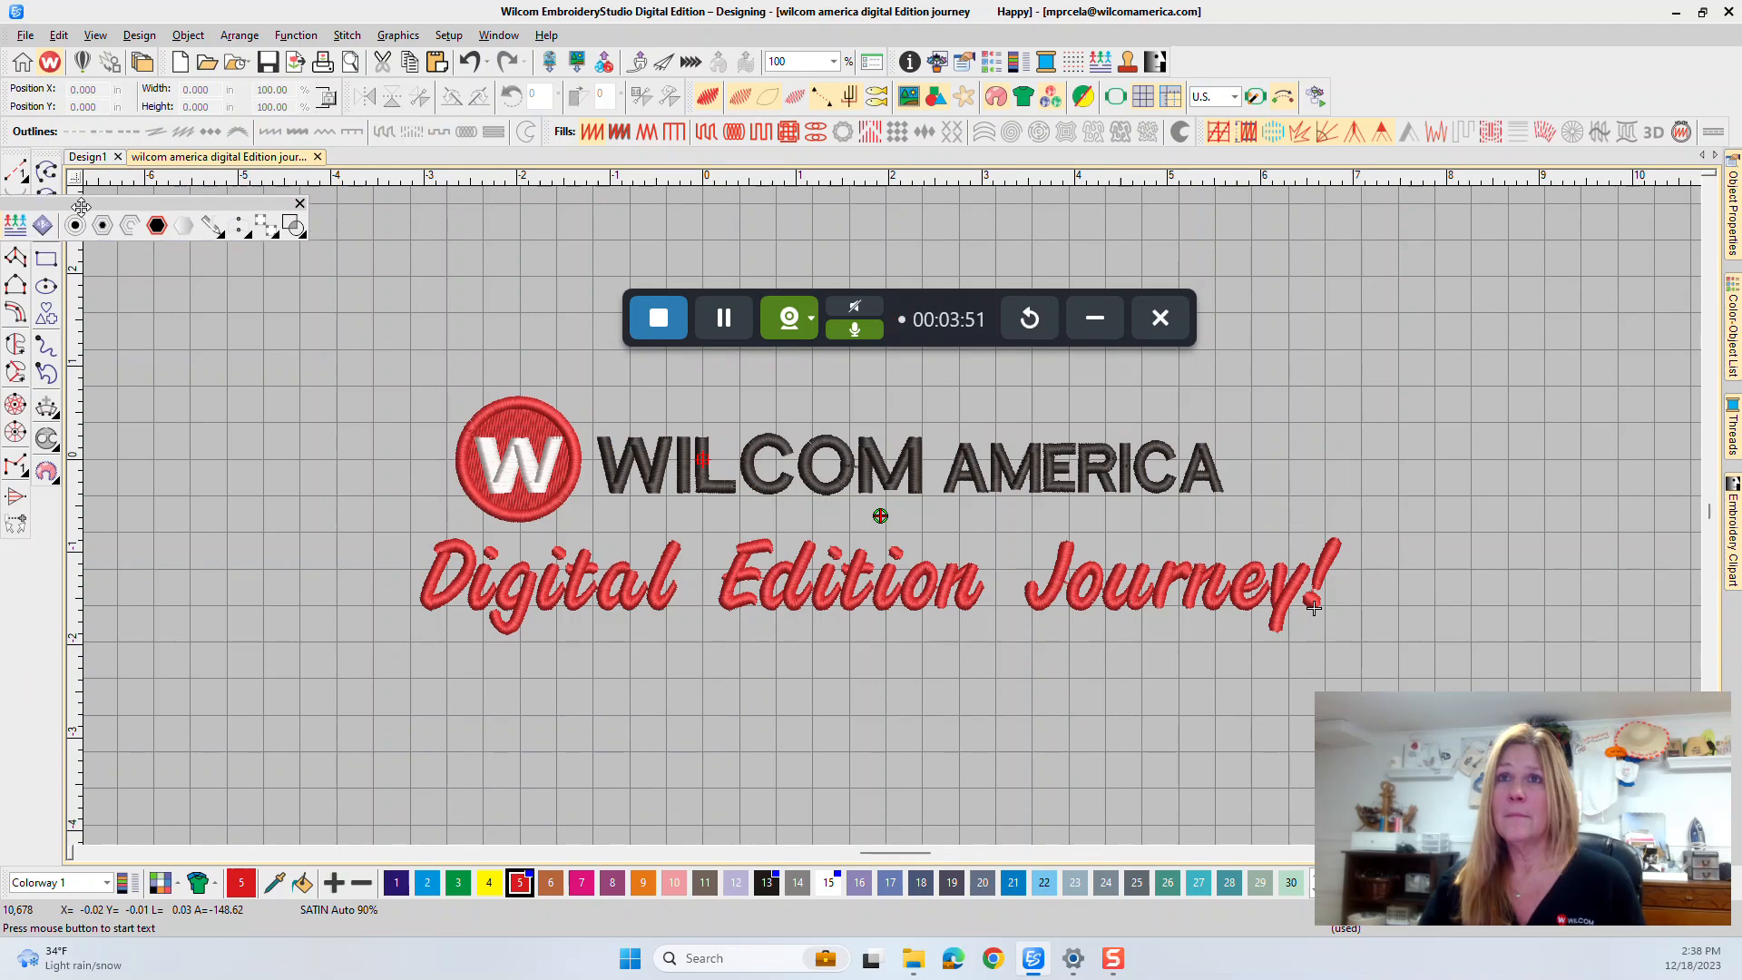
{"action": "left_click_drag", "start_coordinate": [79, 179], "coordinate": [7, 183]}
{"action": "left_click", "coordinate": [317, 241]}
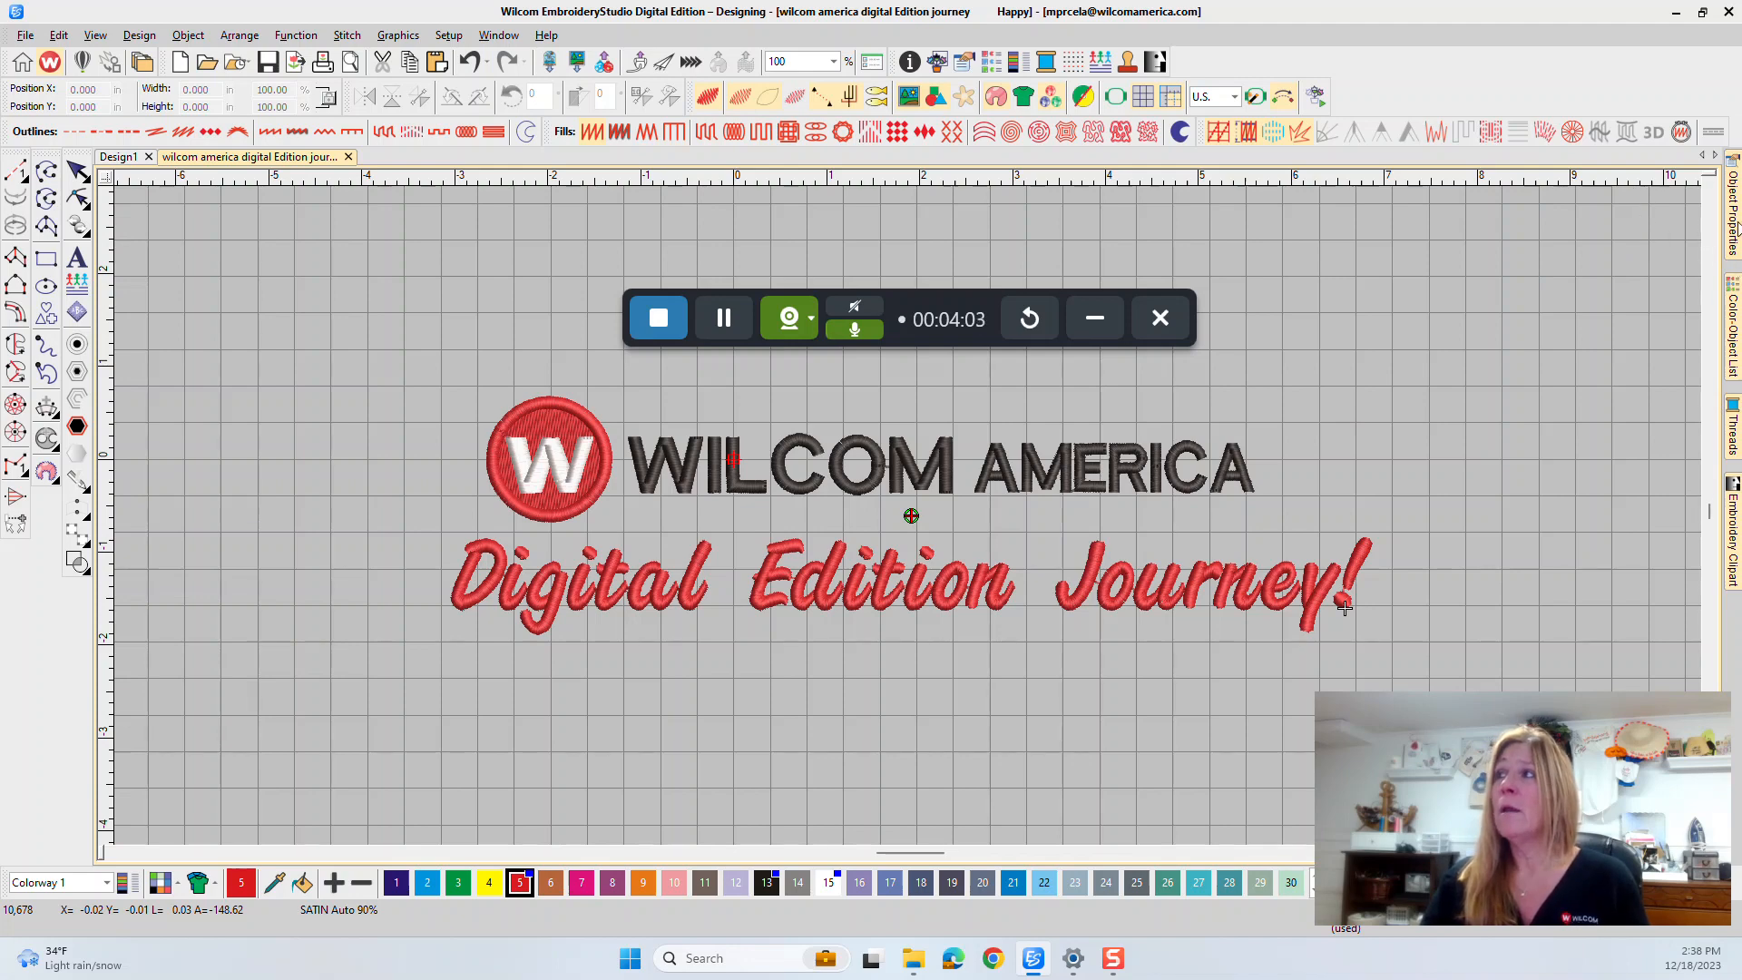
View the lettering settings in the Object Properties docker and review the list of available dockers
{"action": "left_click", "coordinate": [1731, 238]}
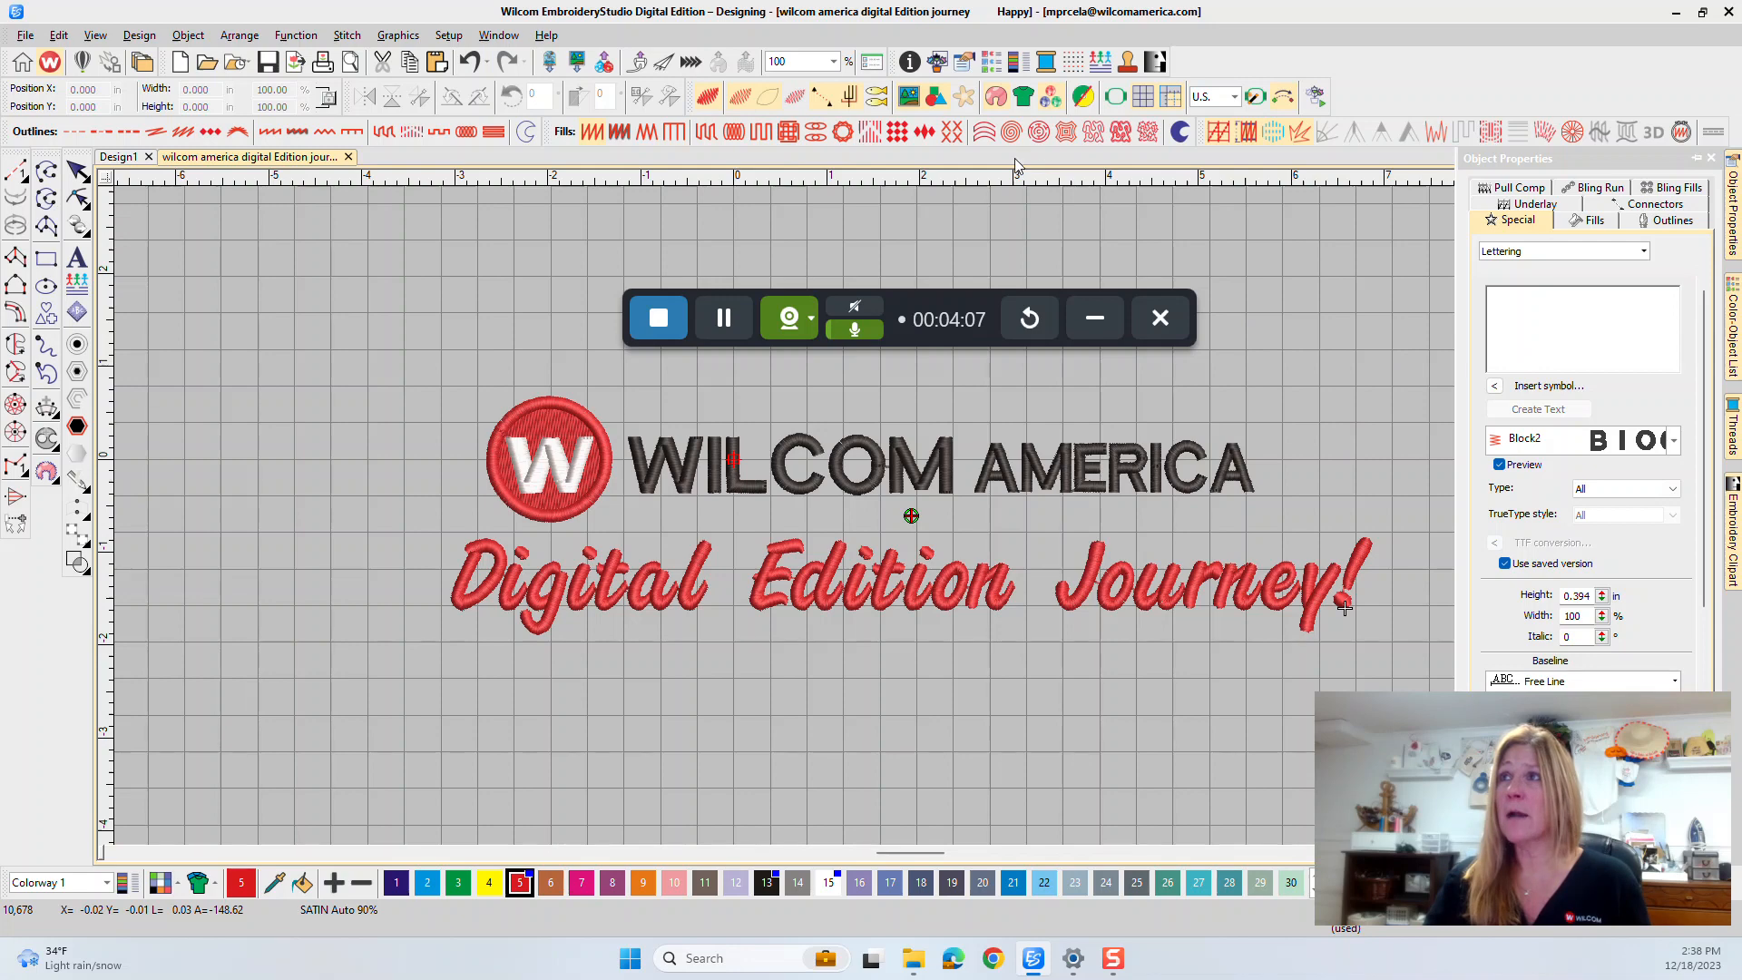
{"action": "left_click", "coordinate": [488, 42]}
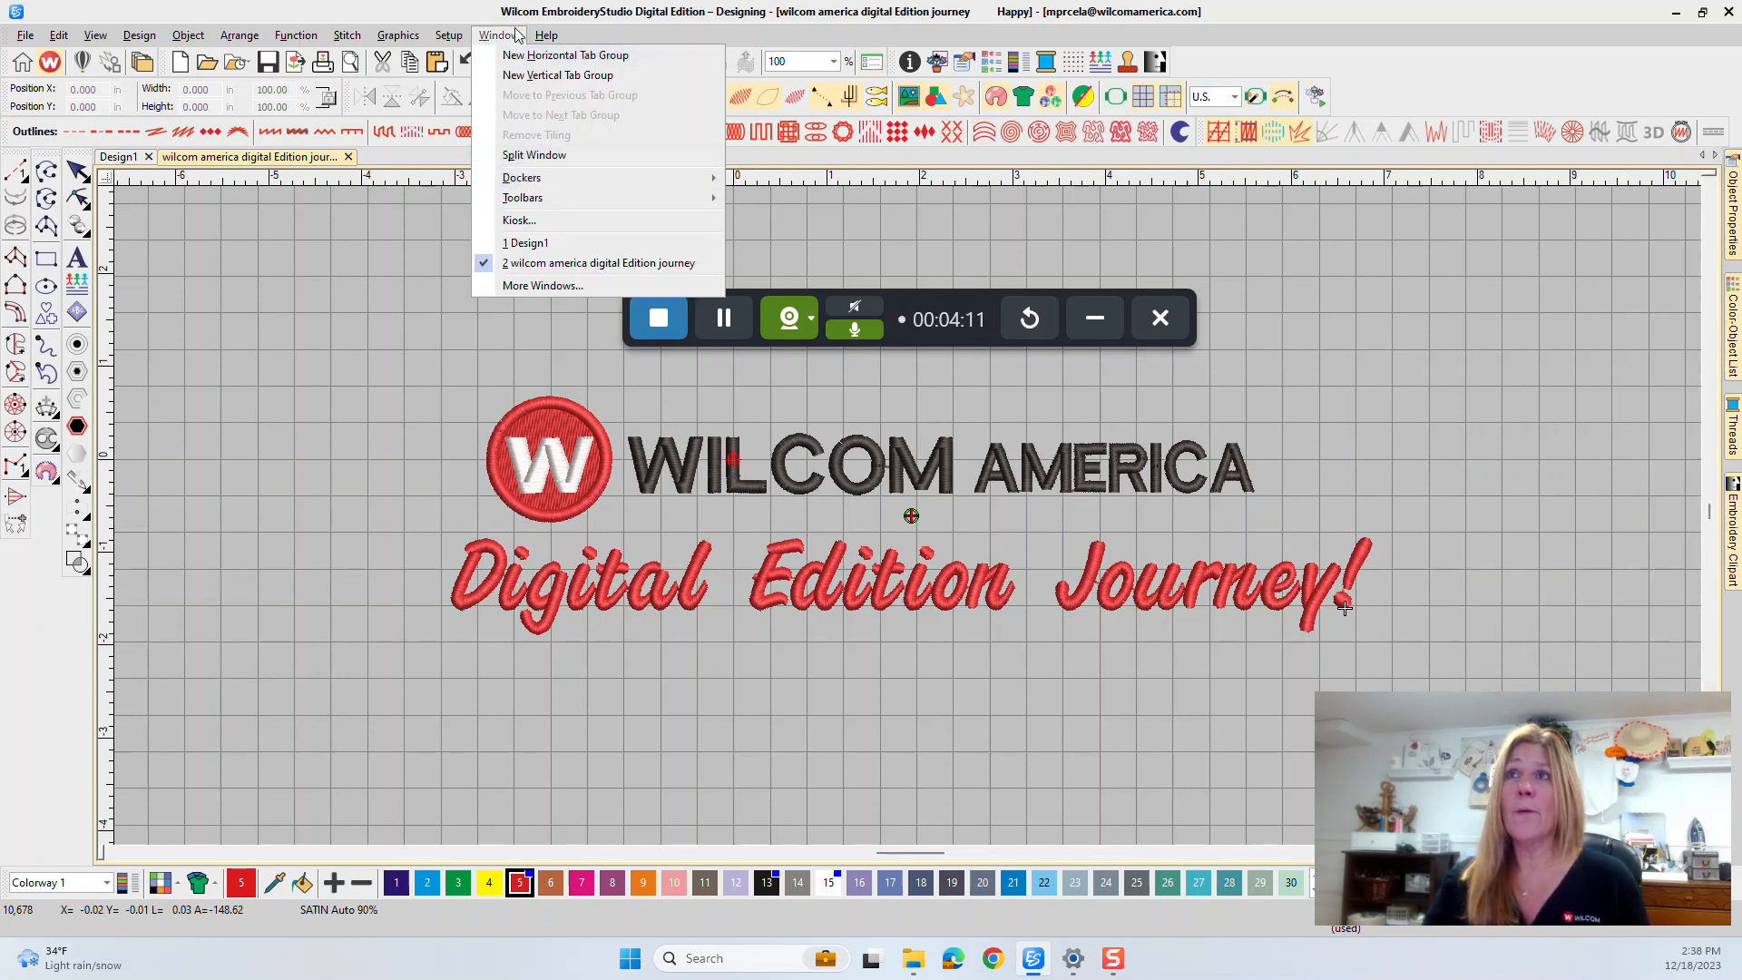
{"action": "mouse_move", "coordinate": [533, 181]}
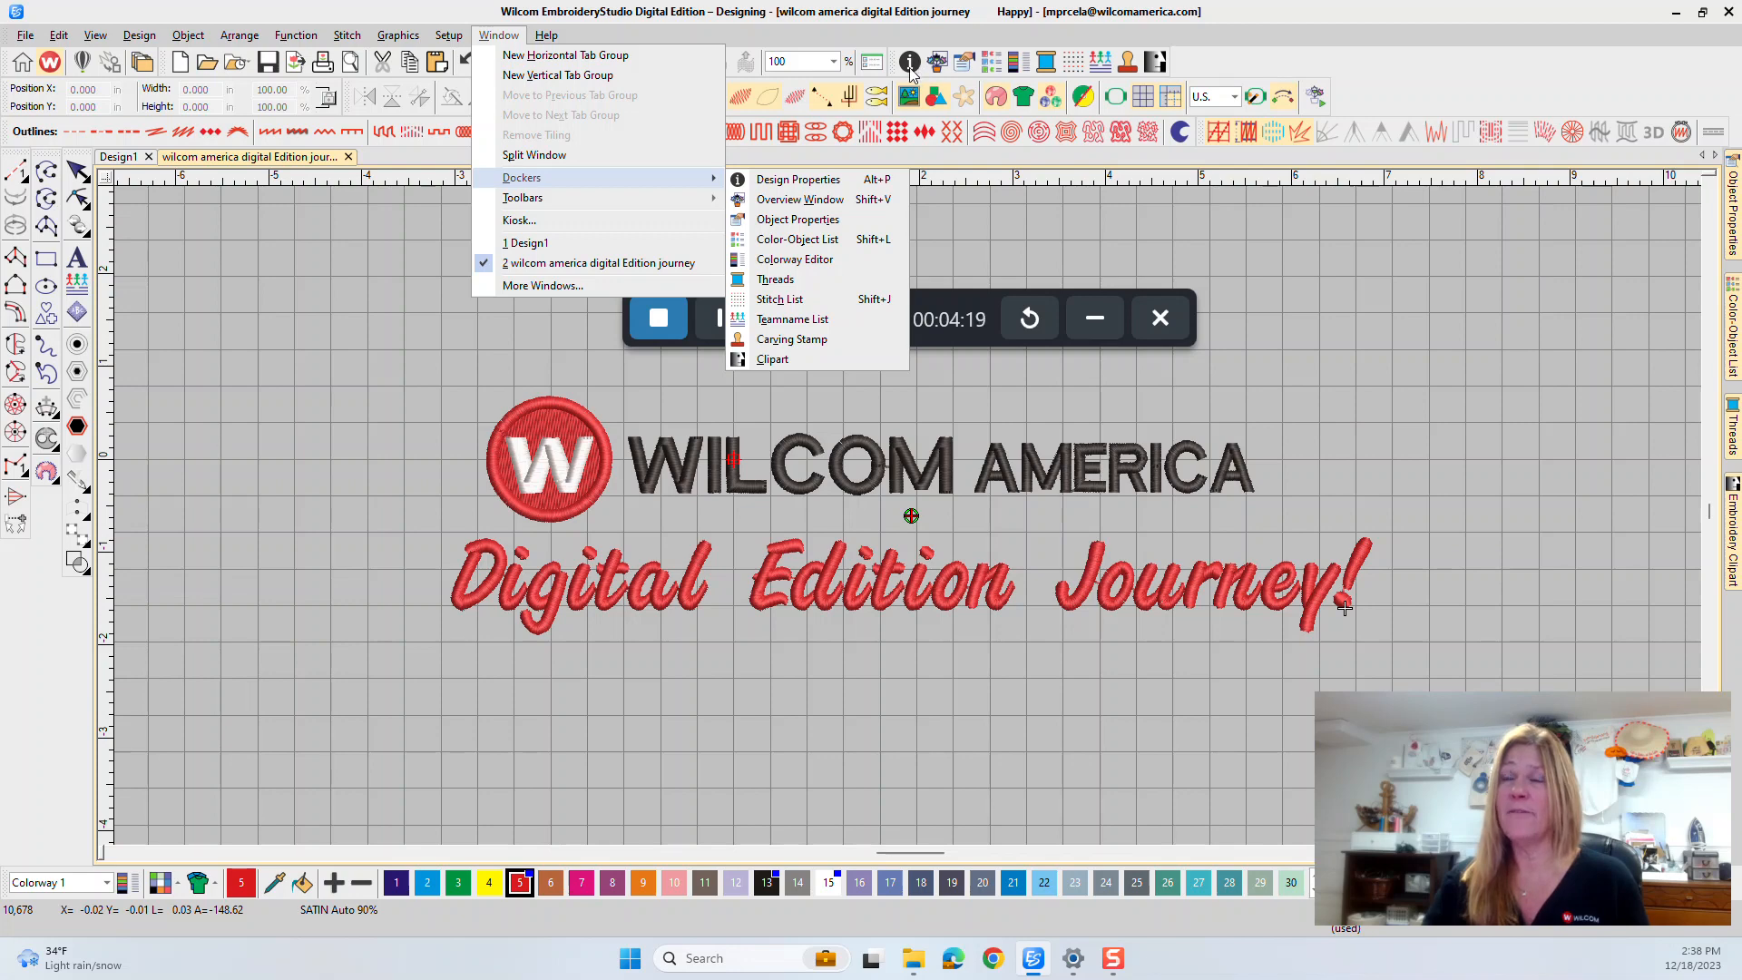
{"action": "left_click", "coordinate": [973, 226]}
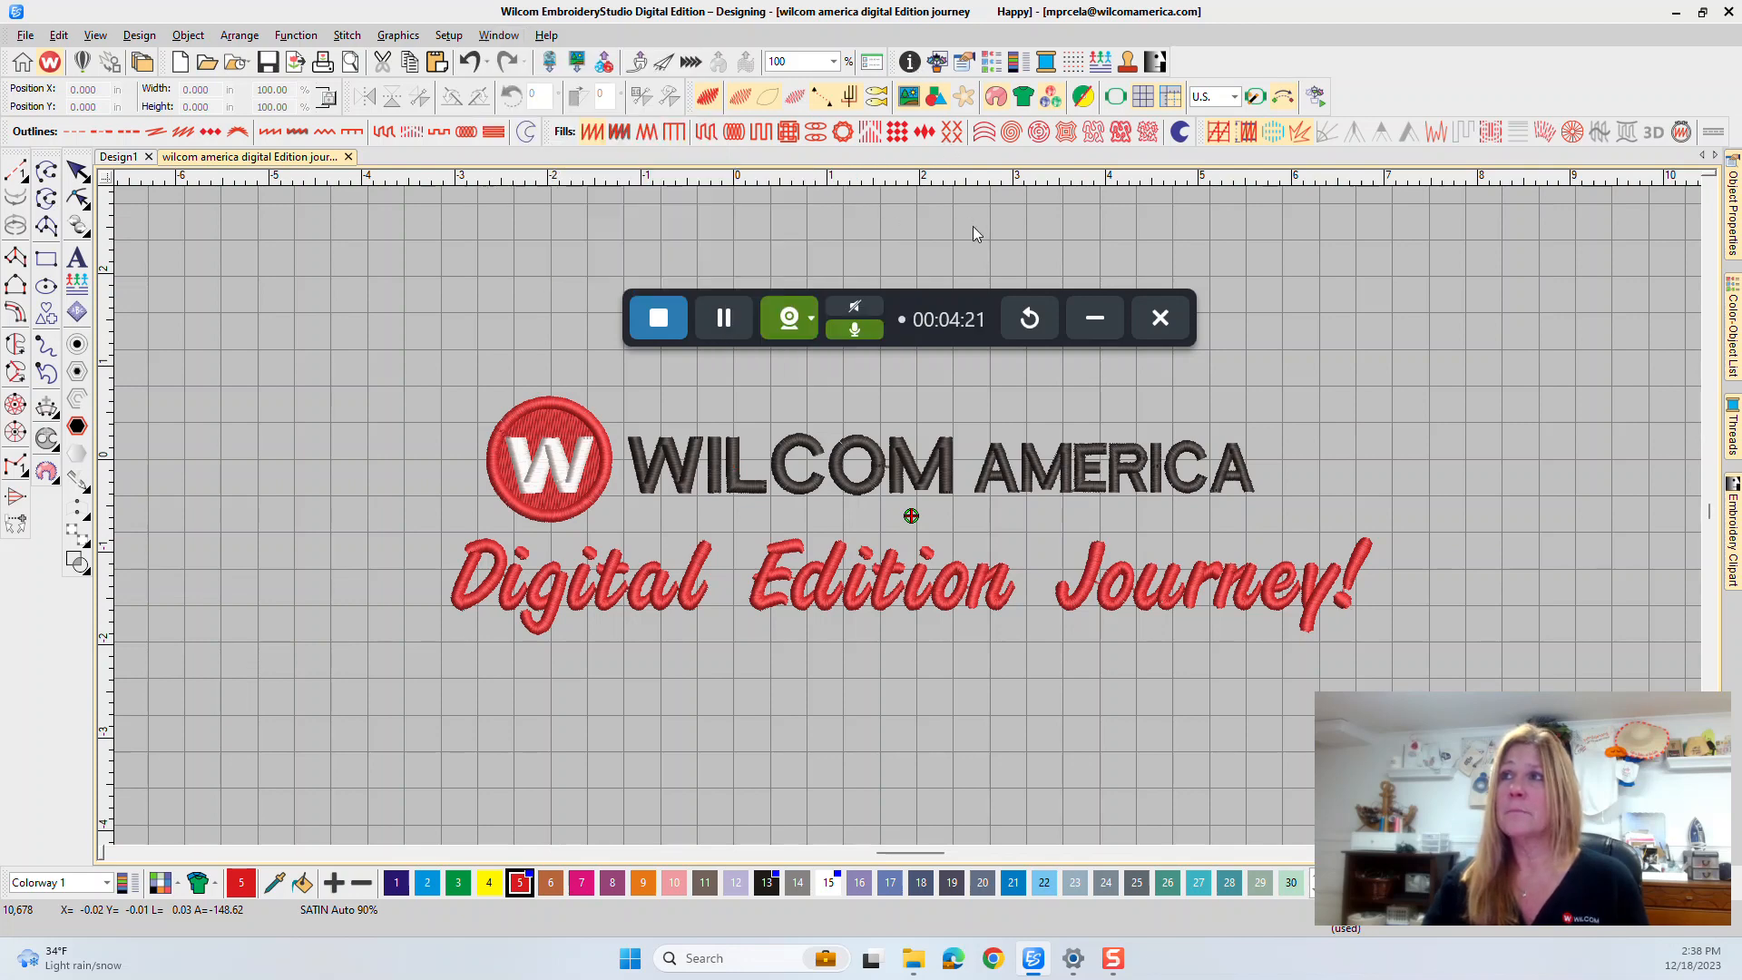
{"action": "left_click", "coordinate": [1735, 234]}
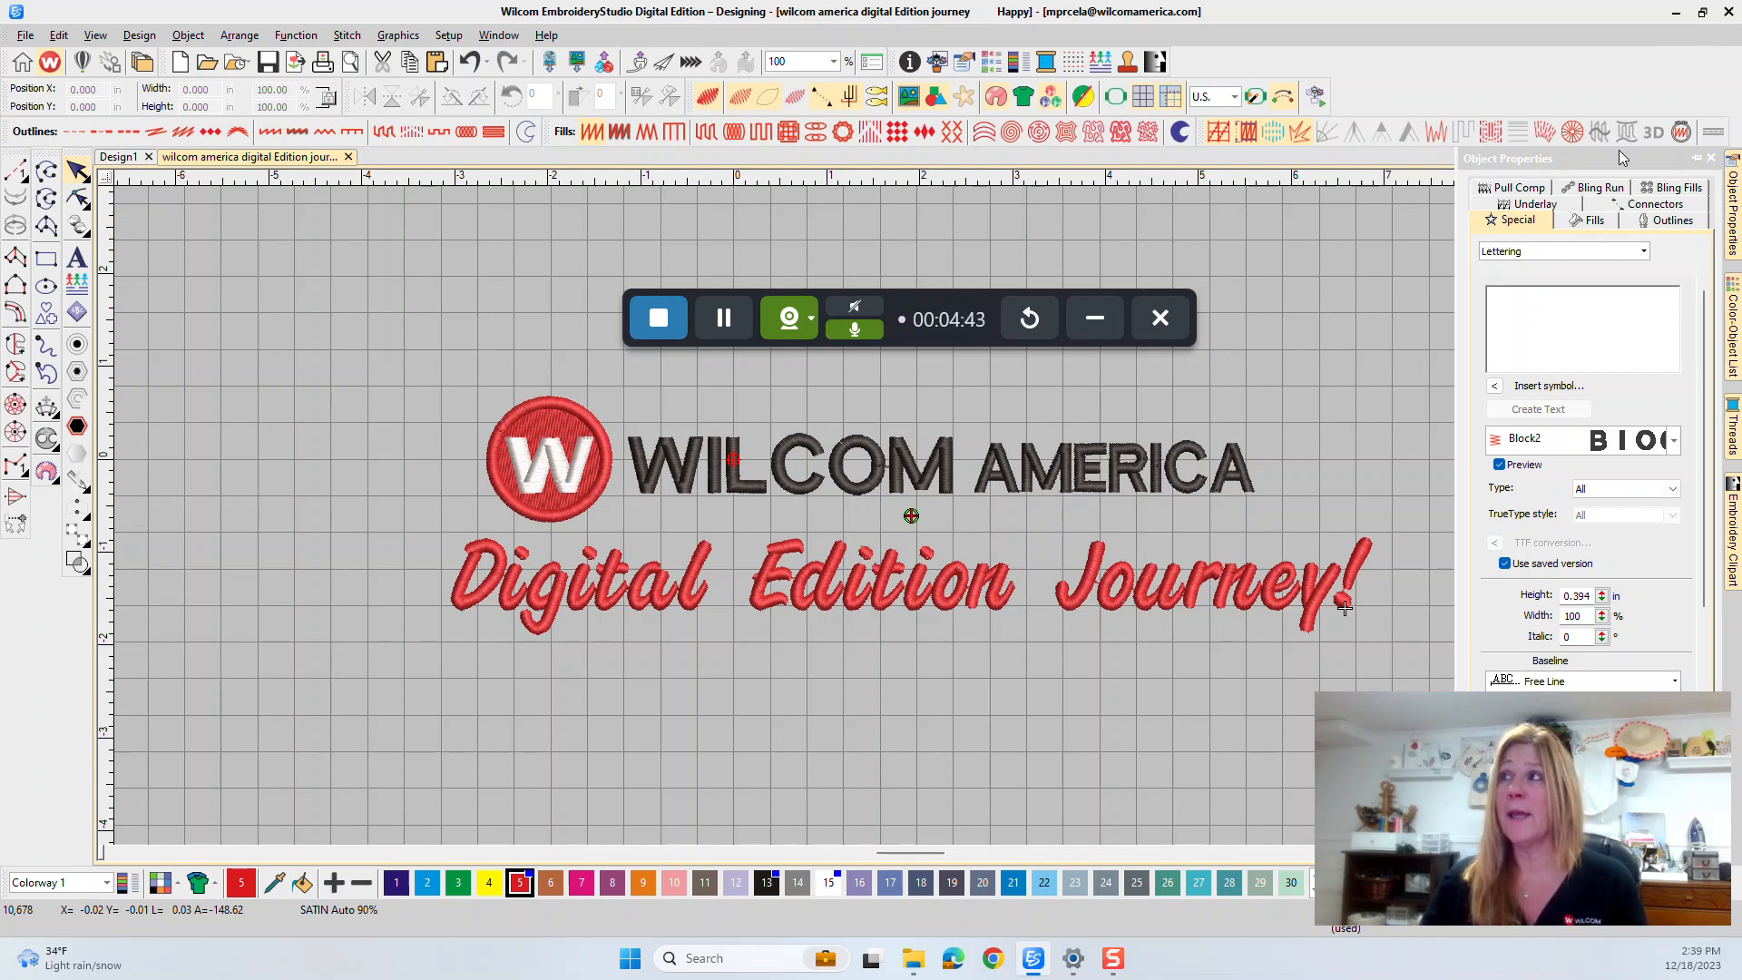
Inspect the first red color block in the Color-Object List, selecting its circle and ring objects individually
{"action": "left_click", "coordinate": [1733, 340]}
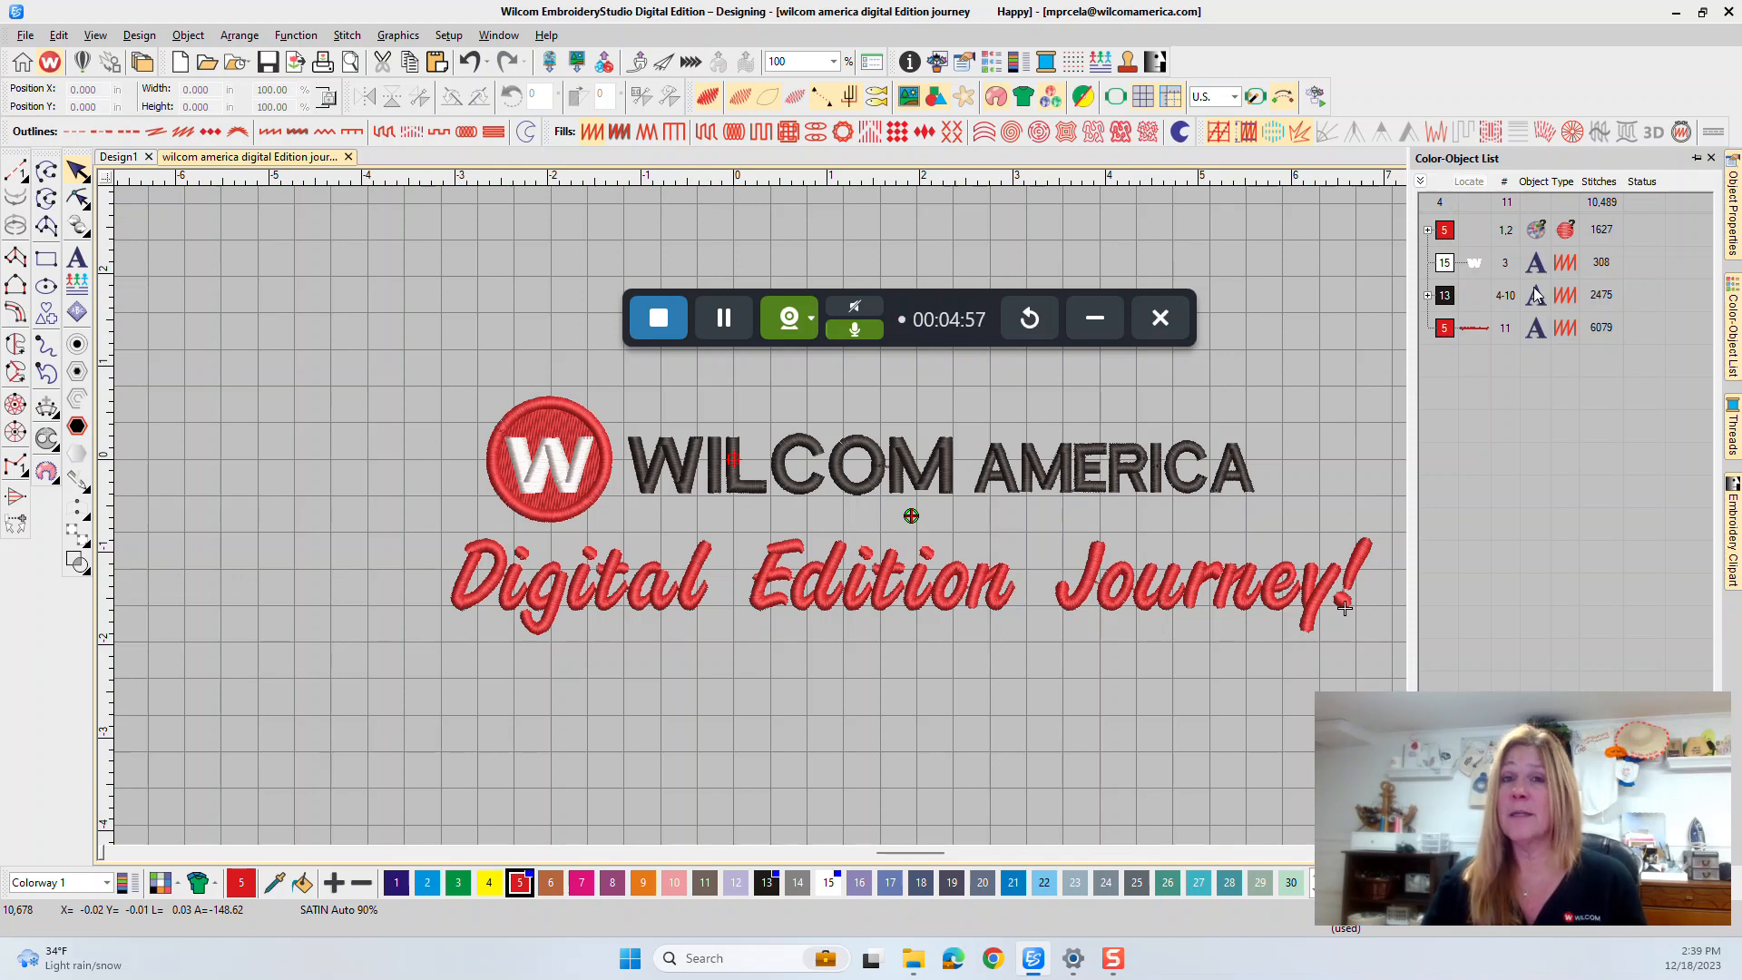
{"action": "left_click", "coordinate": [1428, 231]}
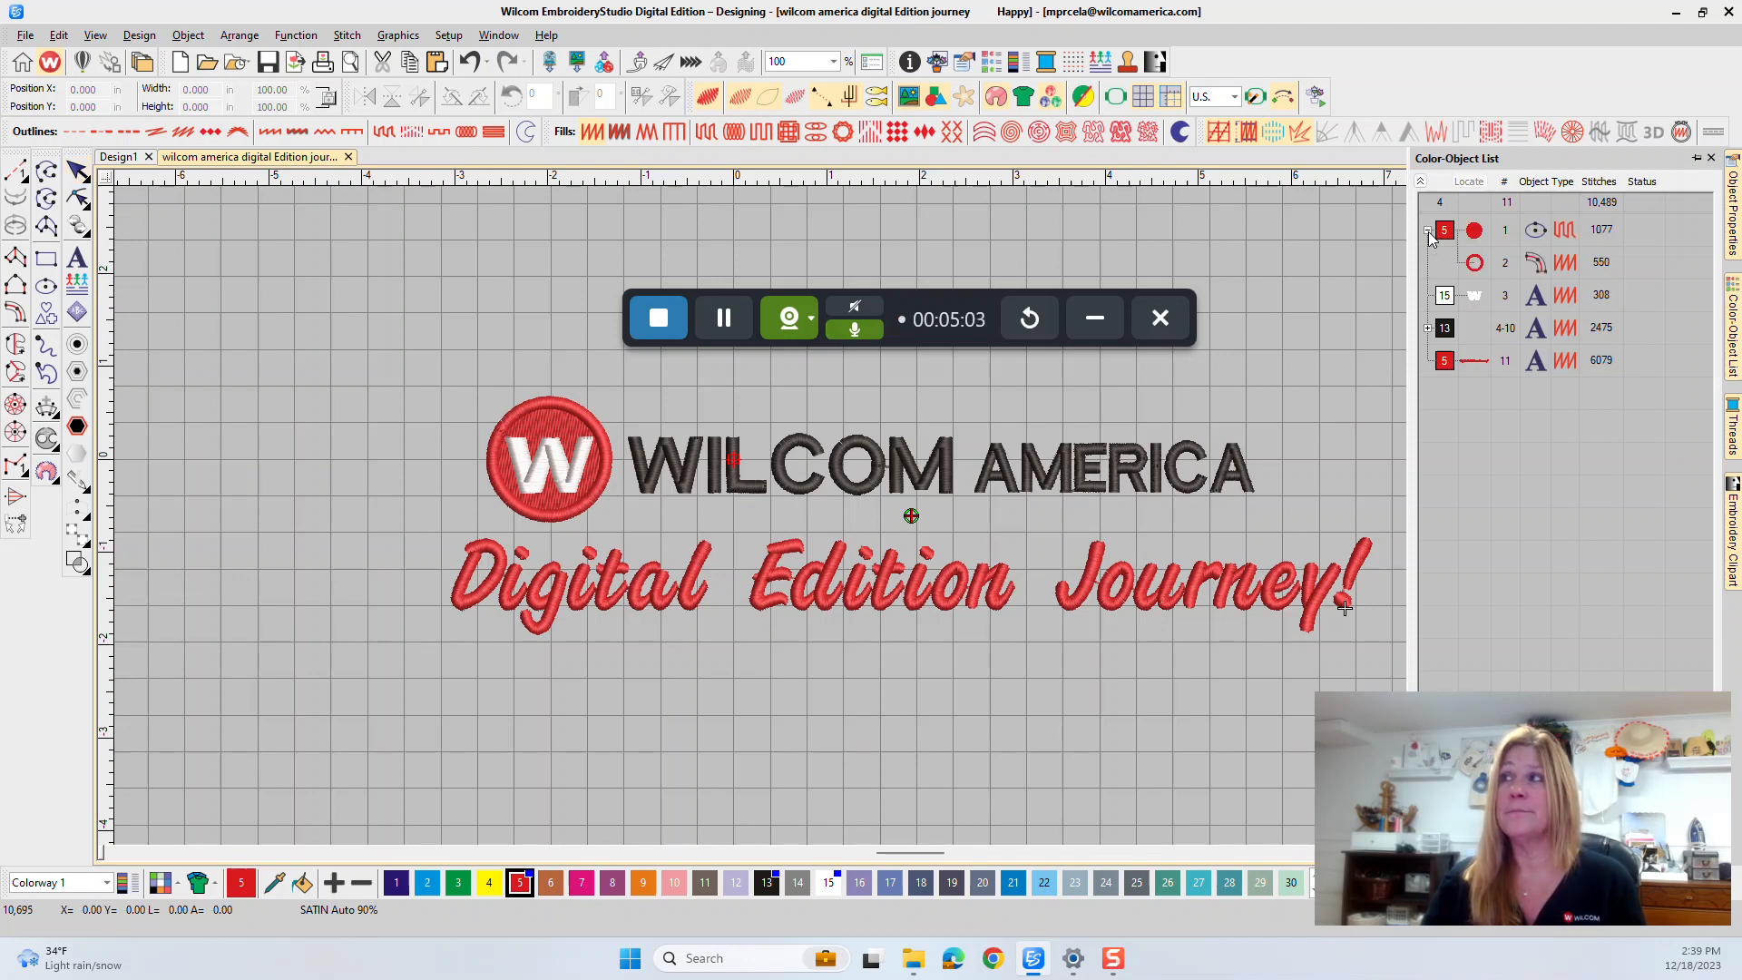
{"action": "left_click", "coordinate": [1476, 234]}
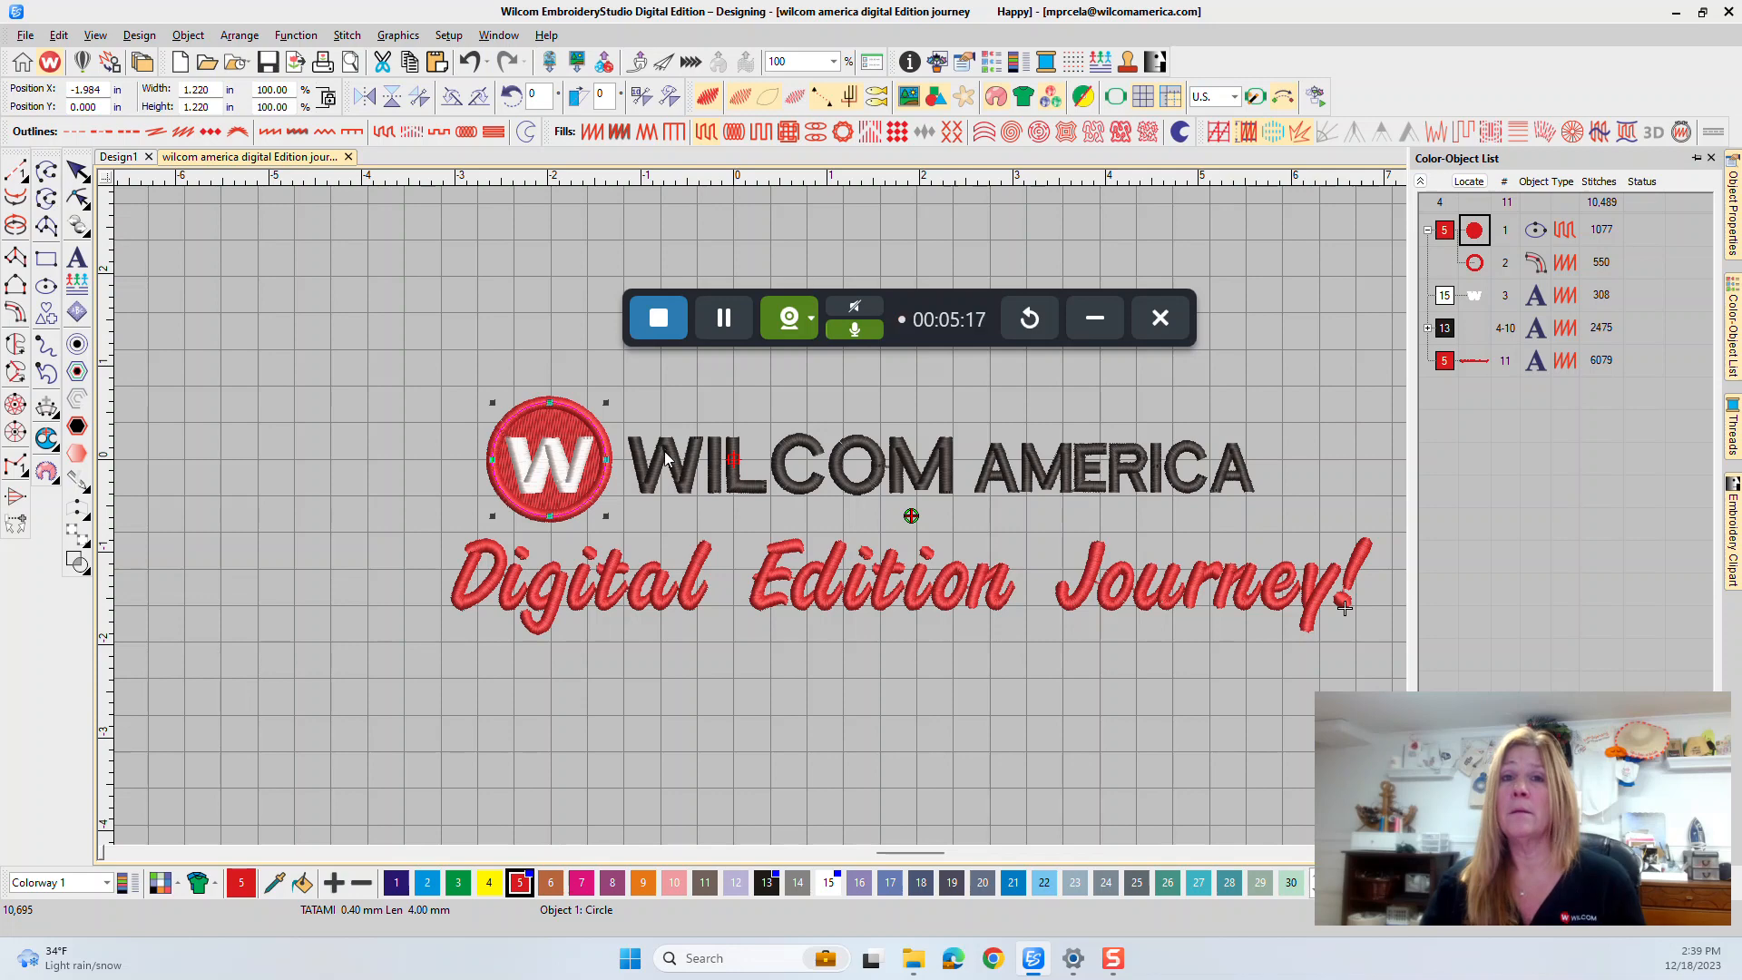
{"action": "left_click", "coordinate": [1476, 263]}
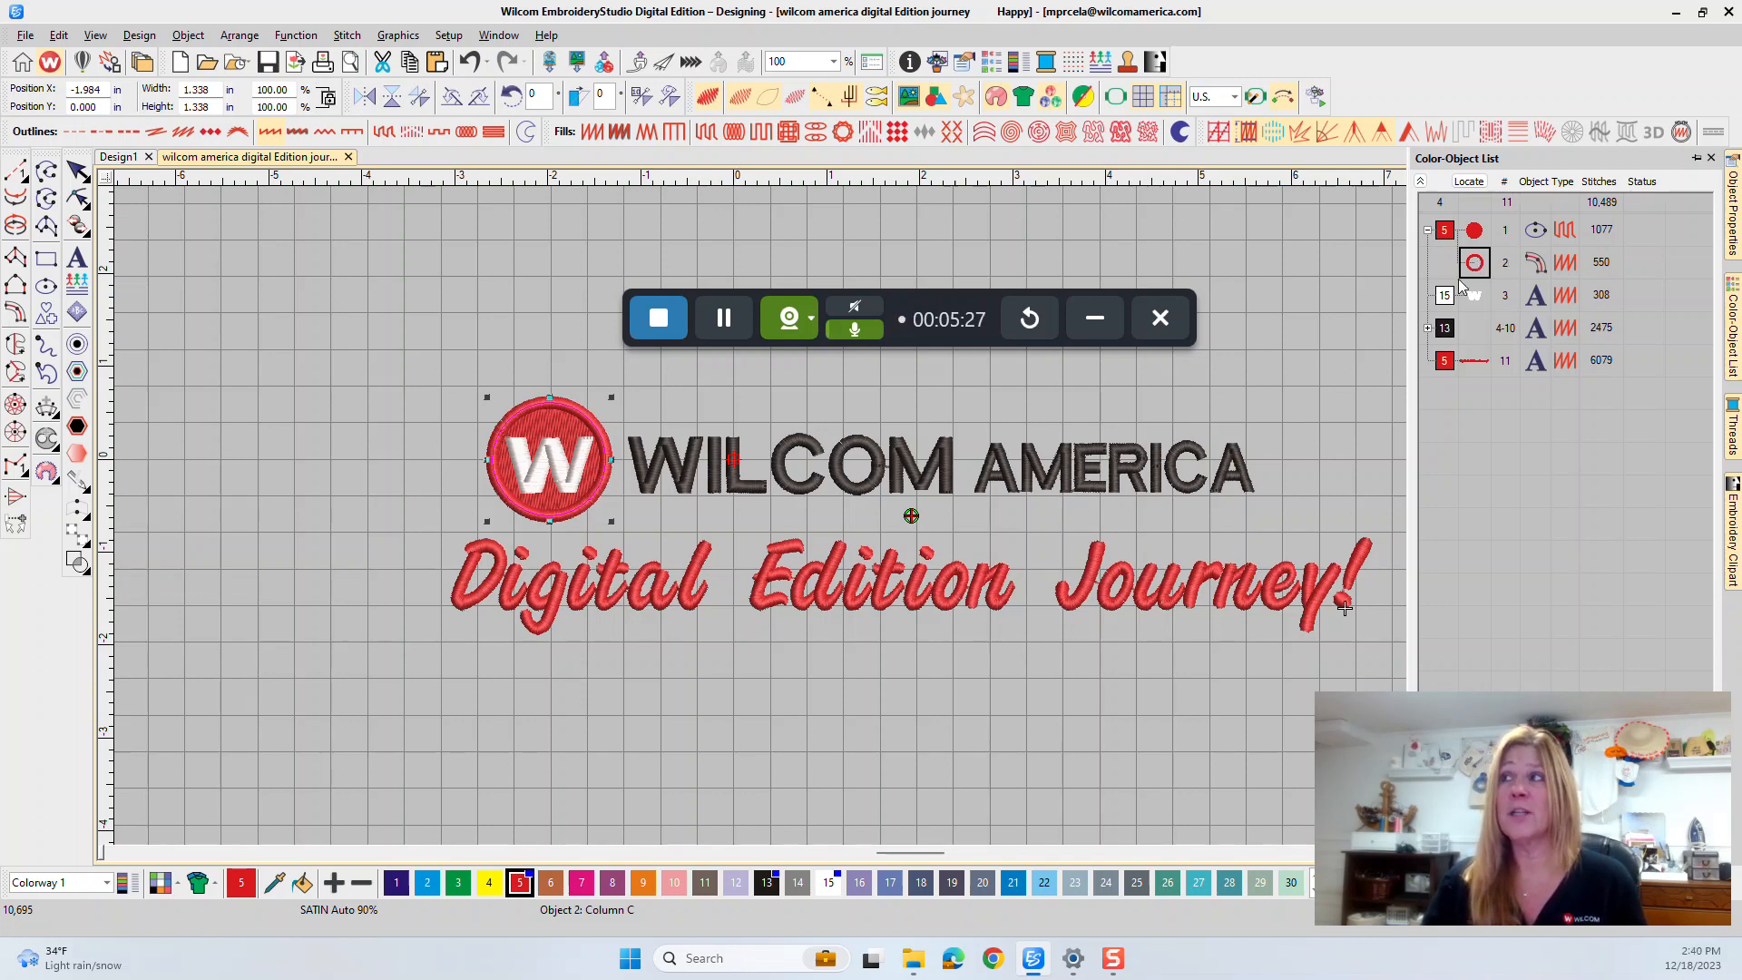
{"action": "left_click", "coordinate": [1428, 230]}
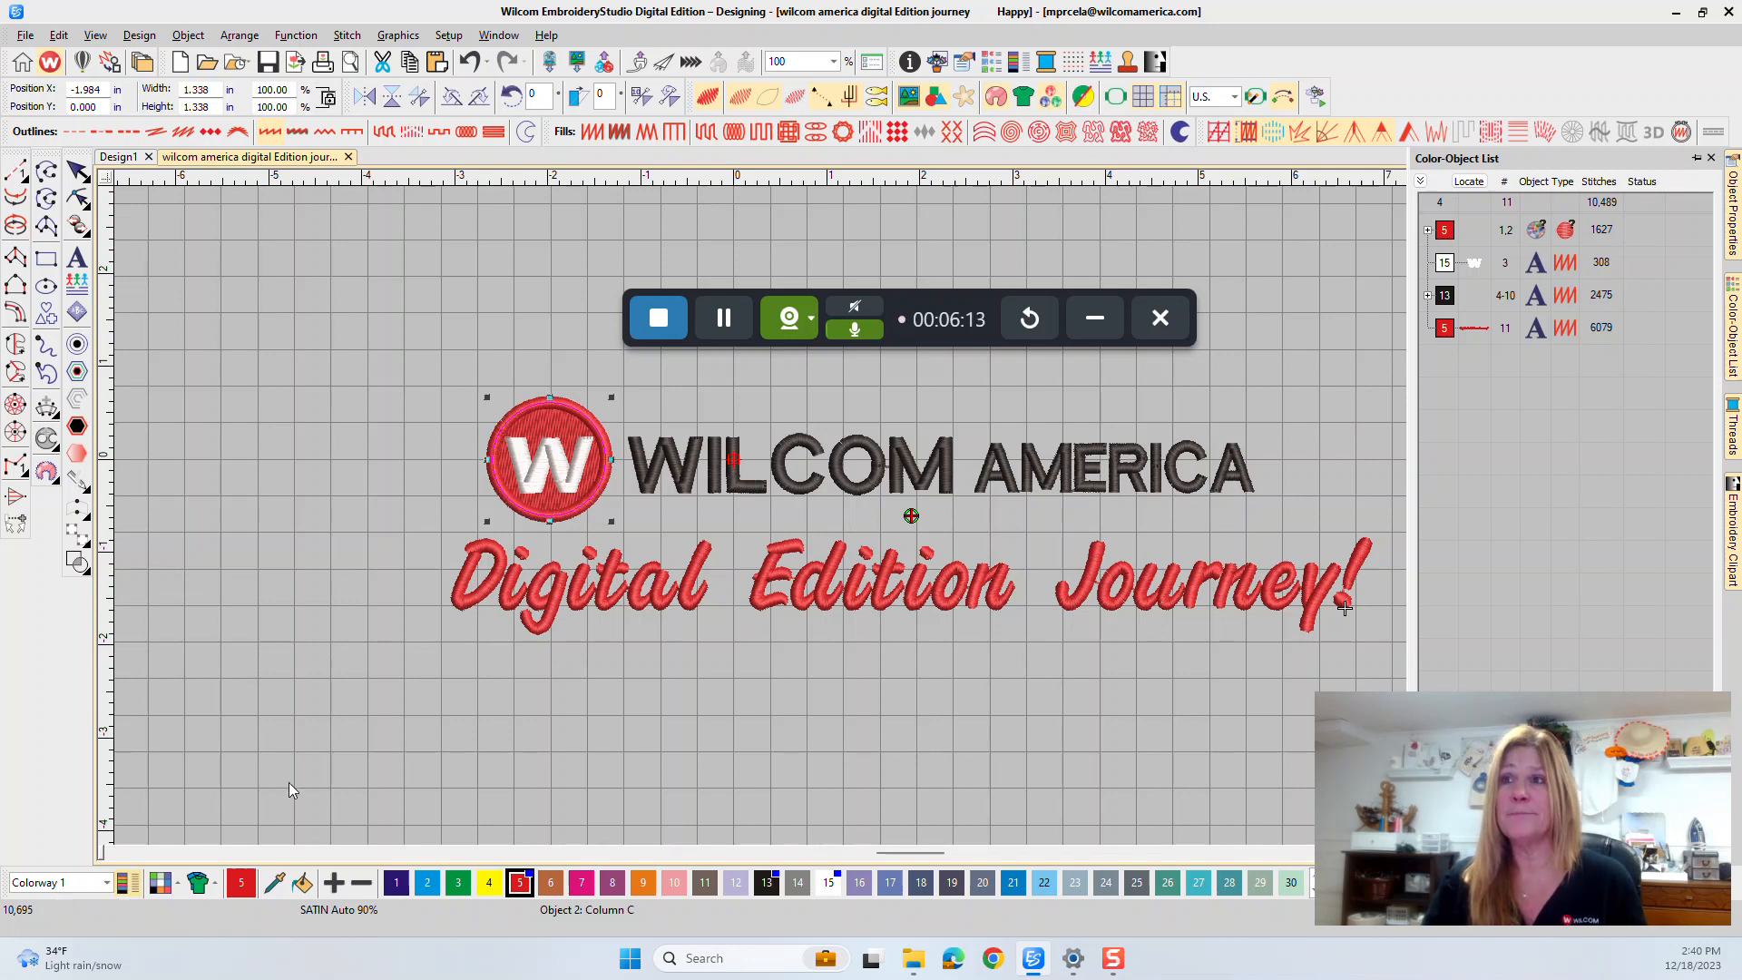
{"action": "left_click", "coordinate": [804, 676]}
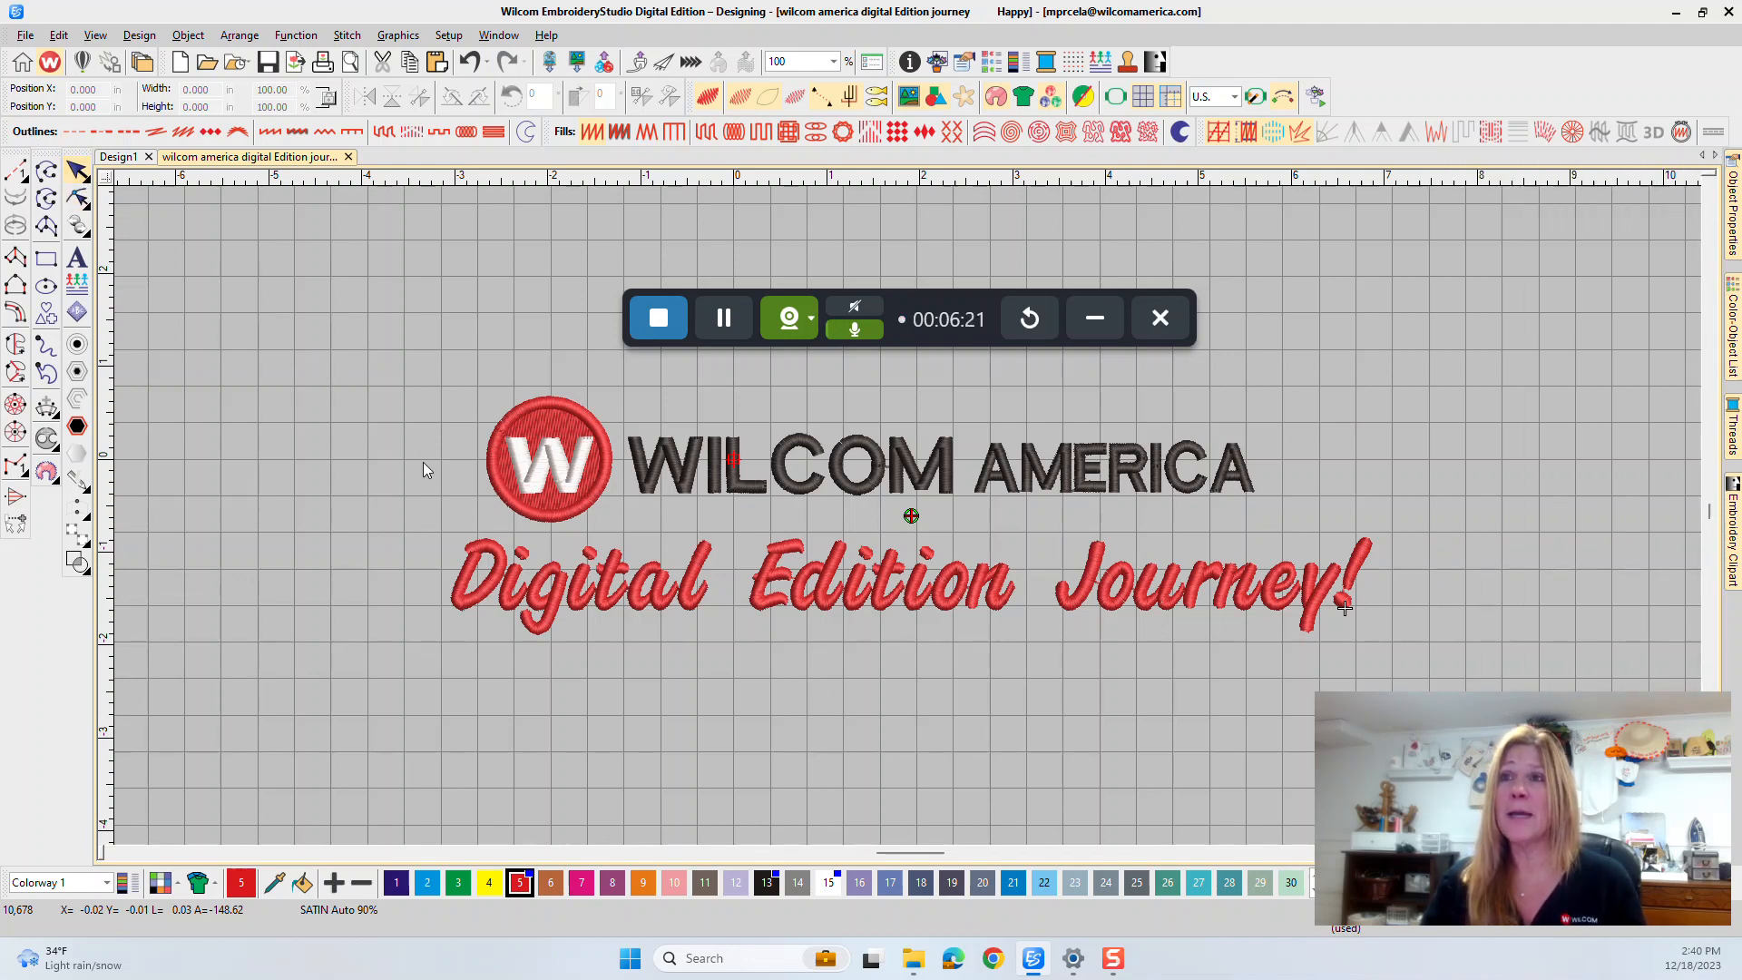
Select all objects in the design and switch the measurement units to Metric
{"action": "left_click_drag", "start_coordinate": [1227, 662], "coordinate": [1420, 661]}
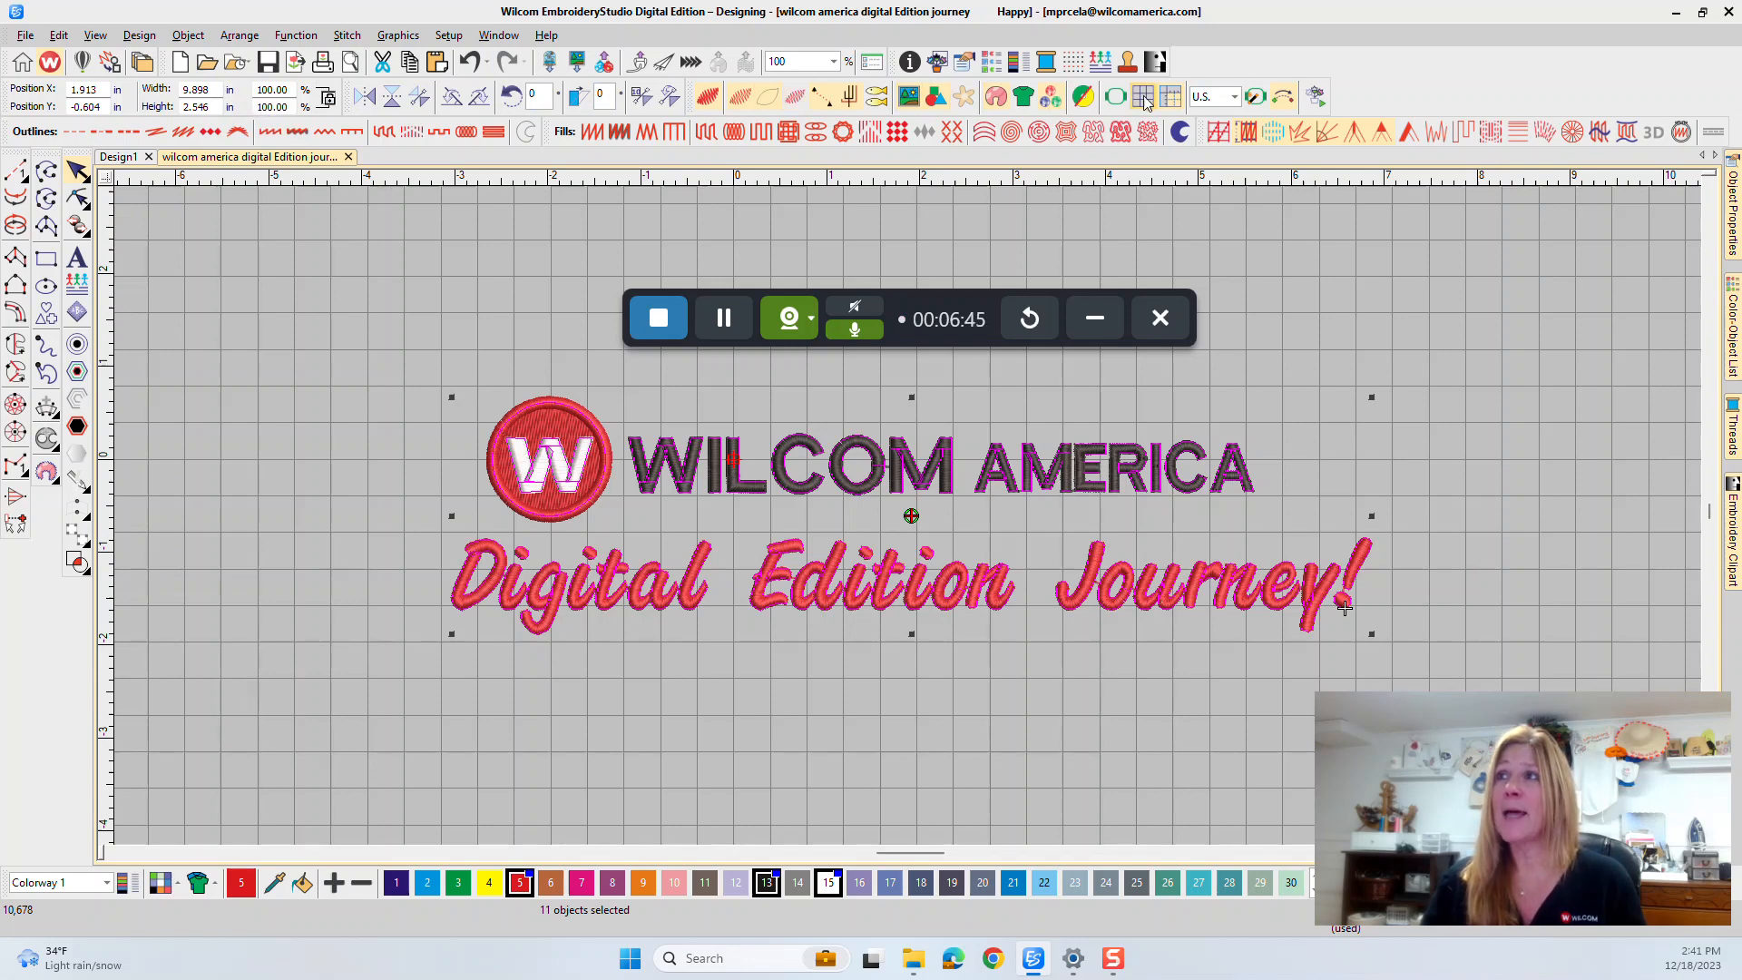
{"action": "left_click", "coordinate": [1234, 98]}
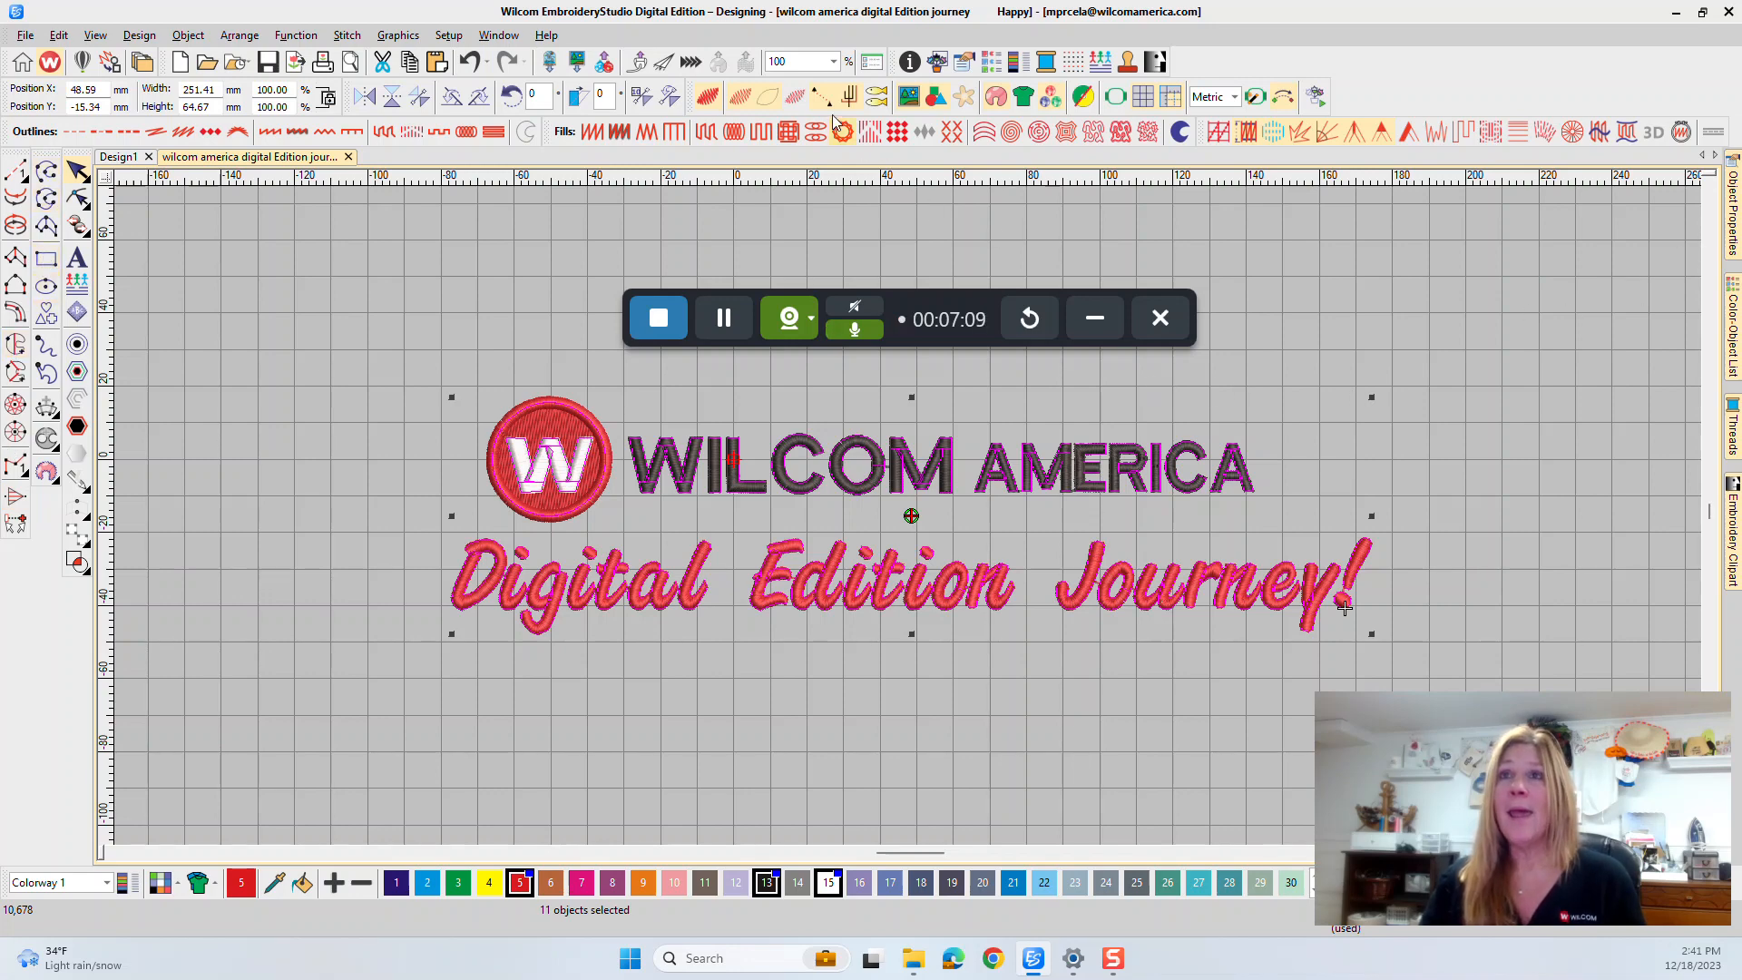
Undock the Fill Stitch Types toolbar and dock it back in its original row
{"action": "left_click_drag", "start_coordinate": [546, 131], "coordinate": [129, 216]}
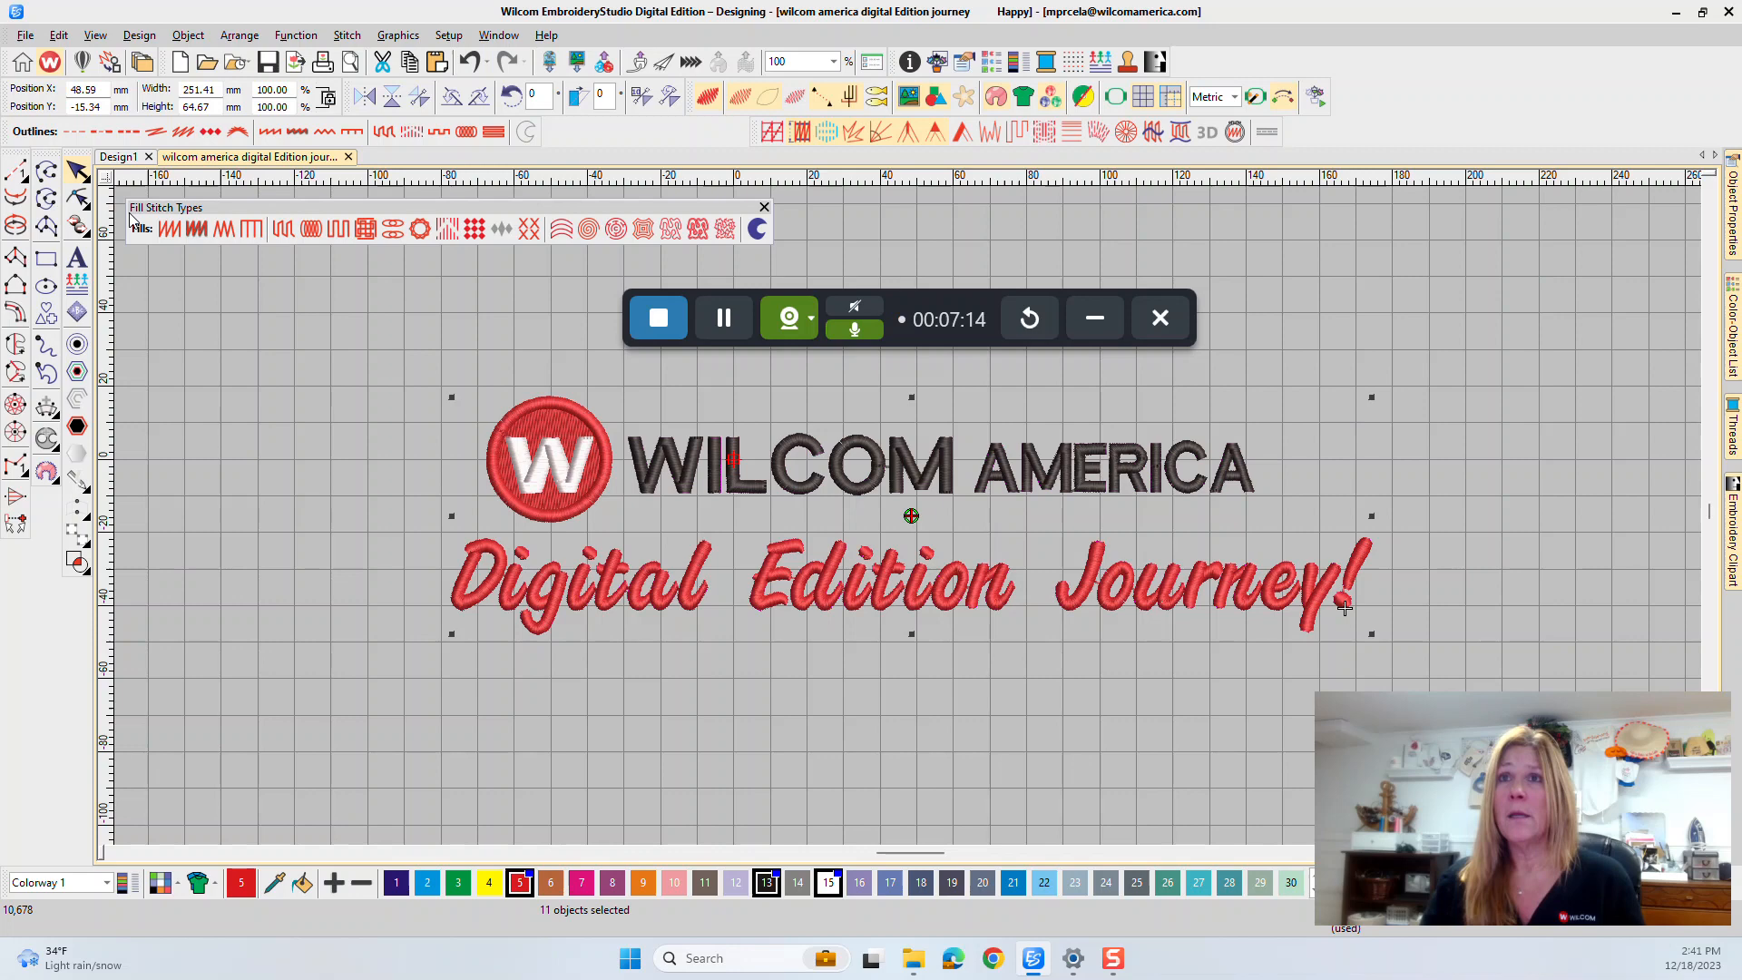
{"action": "left_click_drag", "start_coordinate": [234, 214], "coordinate": [509, 136]}
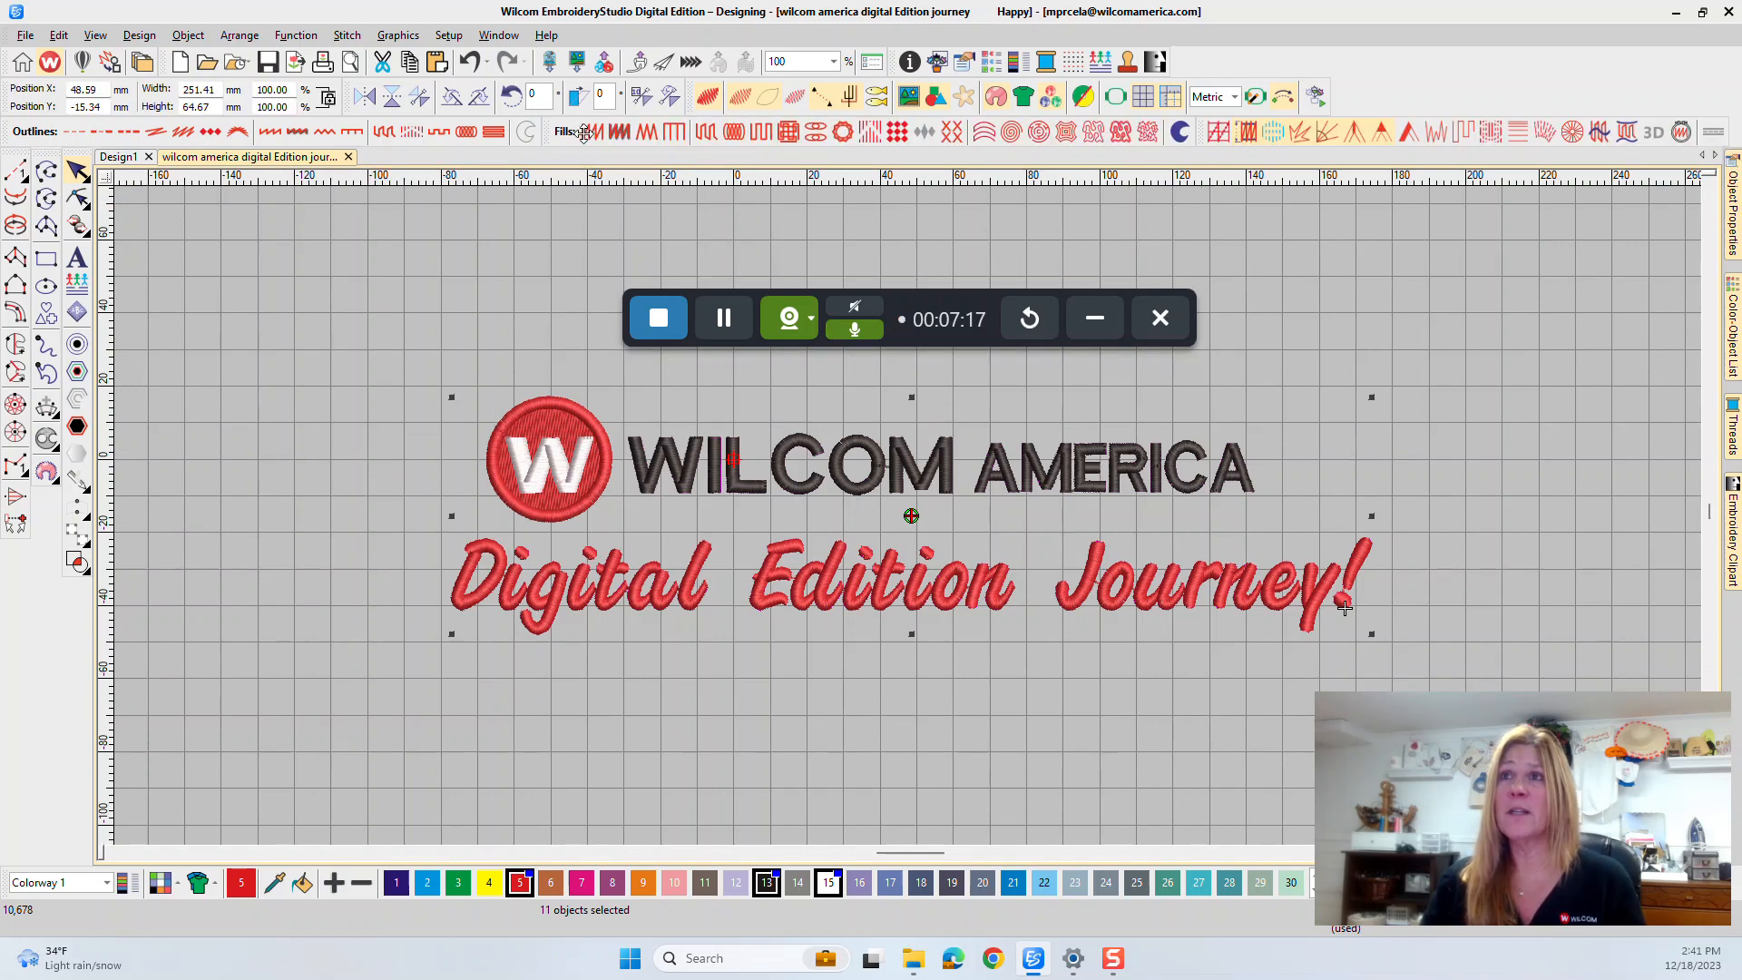